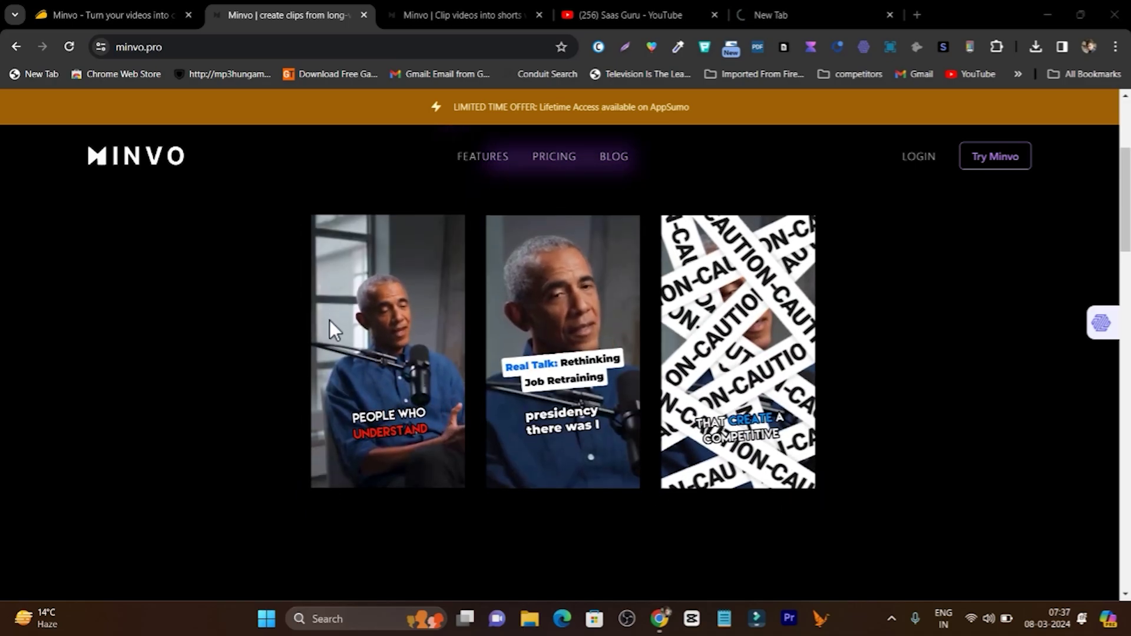
Scroll up and down through the generated clip moments on the Moments page
{"action": "scroll", "coordinate": [346, 377], "scroll_direction": "down", "scroll_amount": 10}
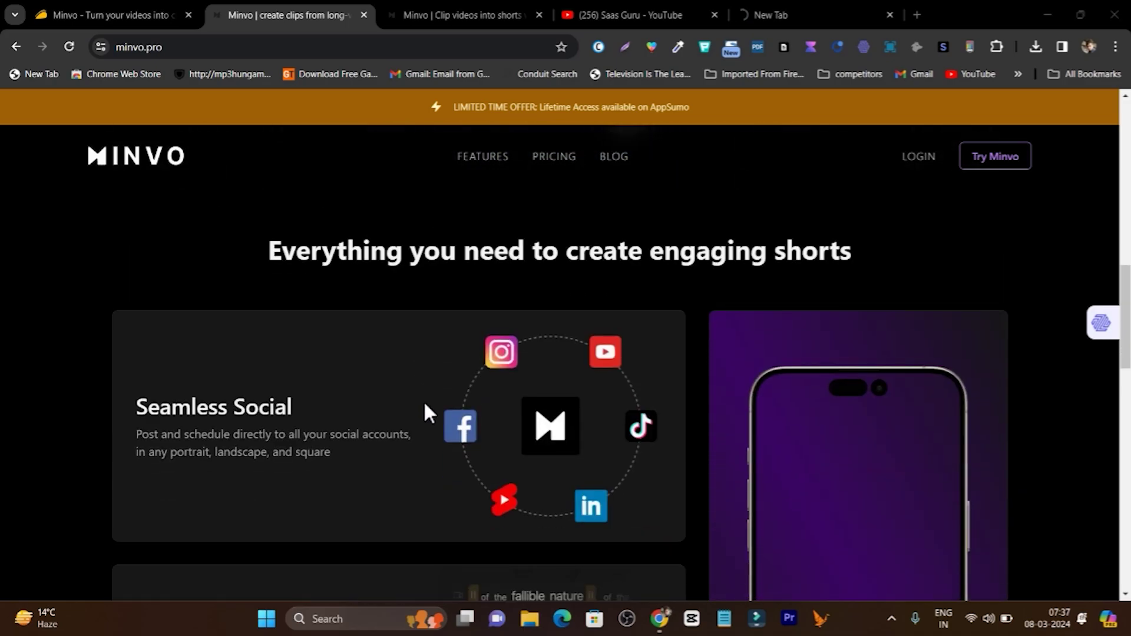
{"action": "scroll", "coordinate": [423, 400], "scroll_direction": "up", "scroll_amount": 10}
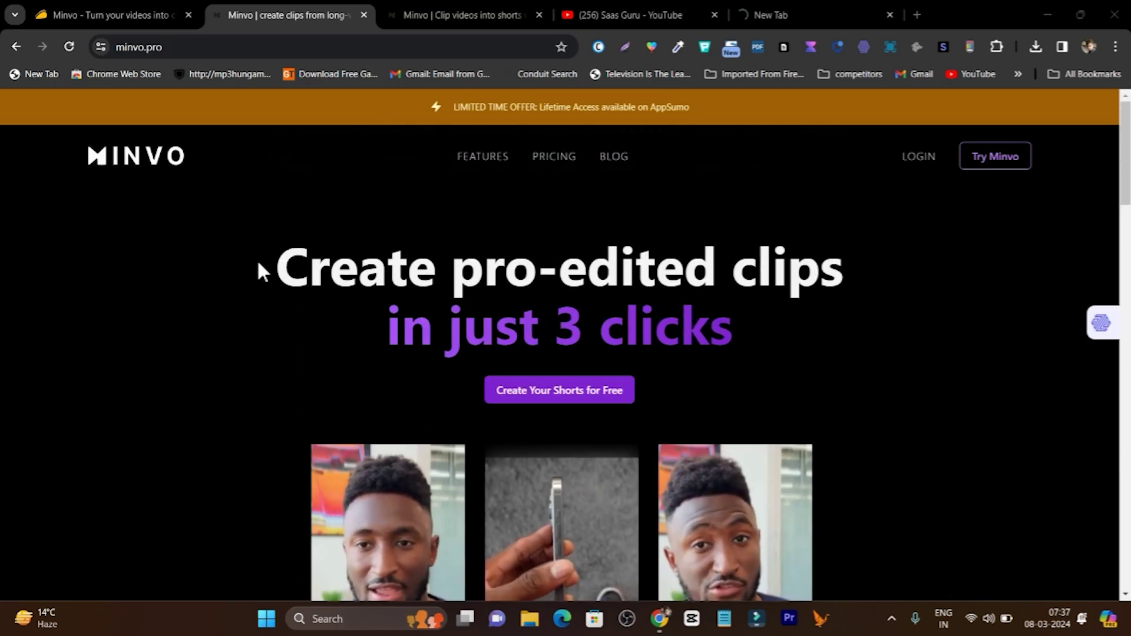
{"action": "scroll", "coordinate": [355, 287], "scroll_direction": "down", "scroll_amount": 2}
{"action": "scroll", "coordinate": [354, 306], "scroll_direction": "down", "scroll_amount": 2}
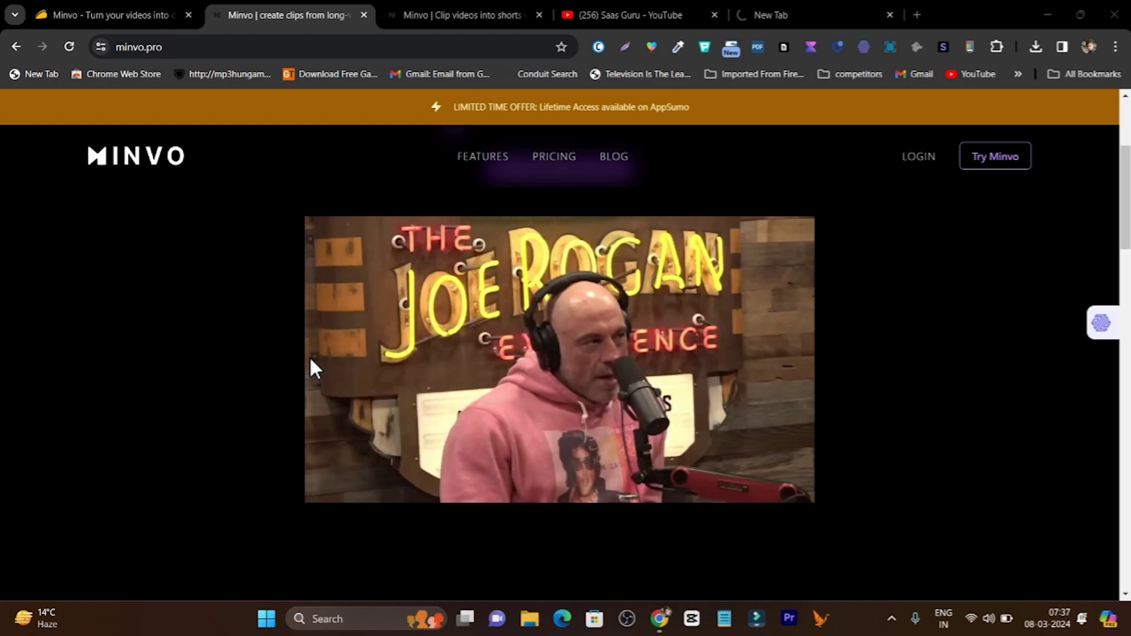
{"action": "scroll", "coordinate": [306, 379], "scroll_direction": "up", "scroll_amount": 4}
{"action": "scroll", "coordinate": [320, 396], "scroll_direction": "down", "scroll_amount": 3}
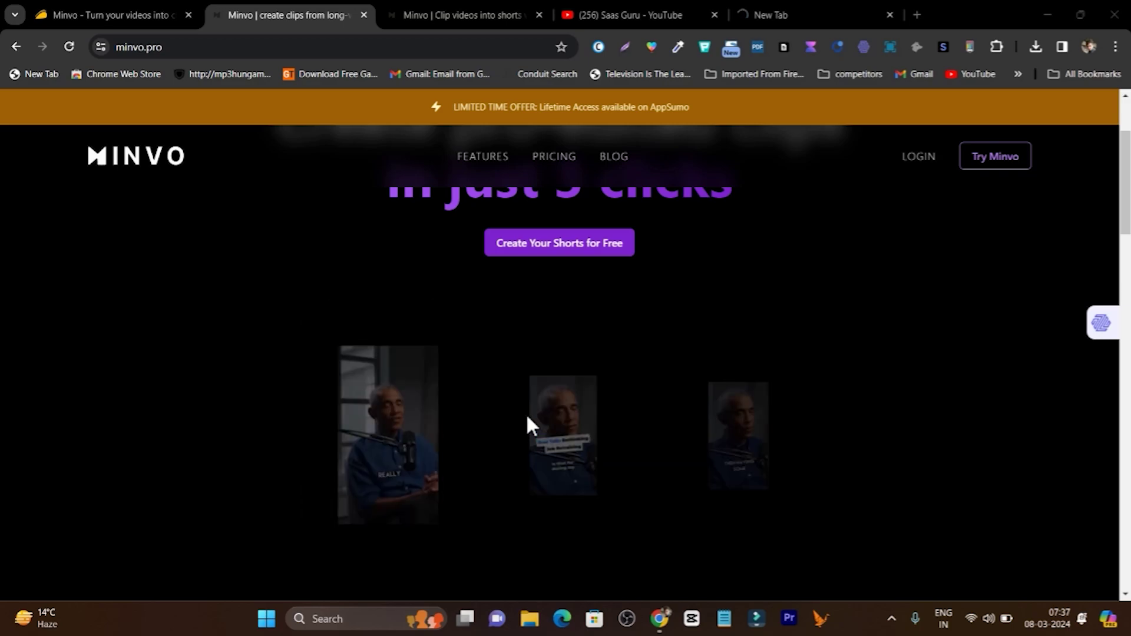
{"action": "scroll", "coordinate": [527, 419], "scroll_direction": "up", "scroll_amount": 3}
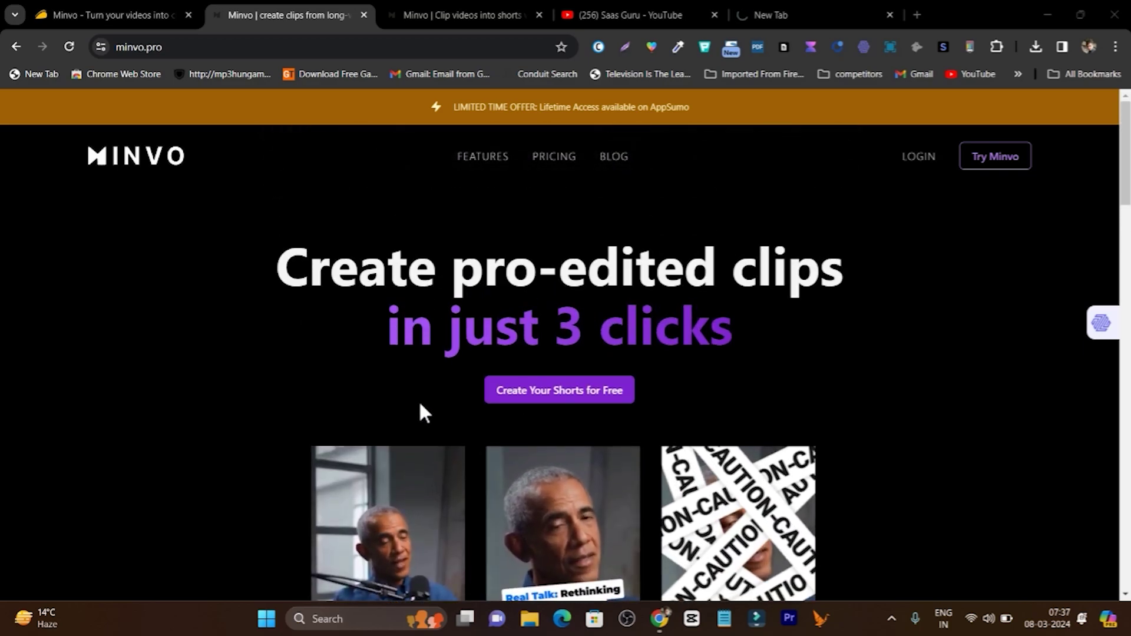
{"action": "scroll", "coordinate": [419, 412], "scroll_direction": "down", "scroll_amount": 2}
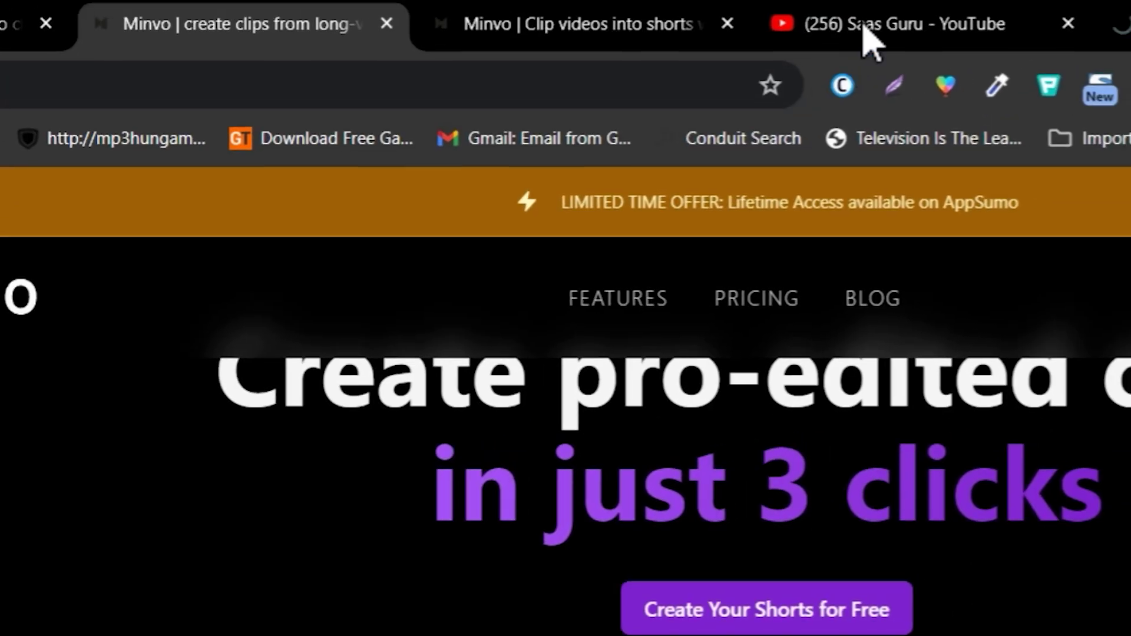
Glance at the YouTube channel's video list, then return to the Minvo Moments page
{"action": "left_click", "coordinate": [871, 26]}
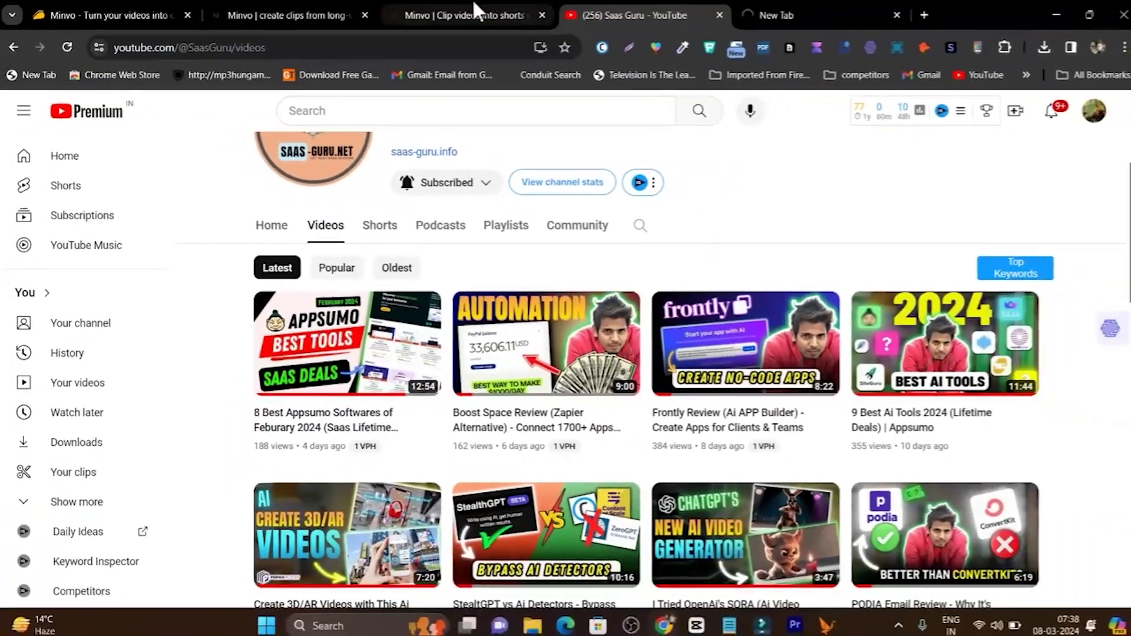
{"action": "left_click", "coordinate": [472, 7]}
{"action": "scroll", "coordinate": [836, 447], "scroll_direction": "down", "scroll_amount": 3}
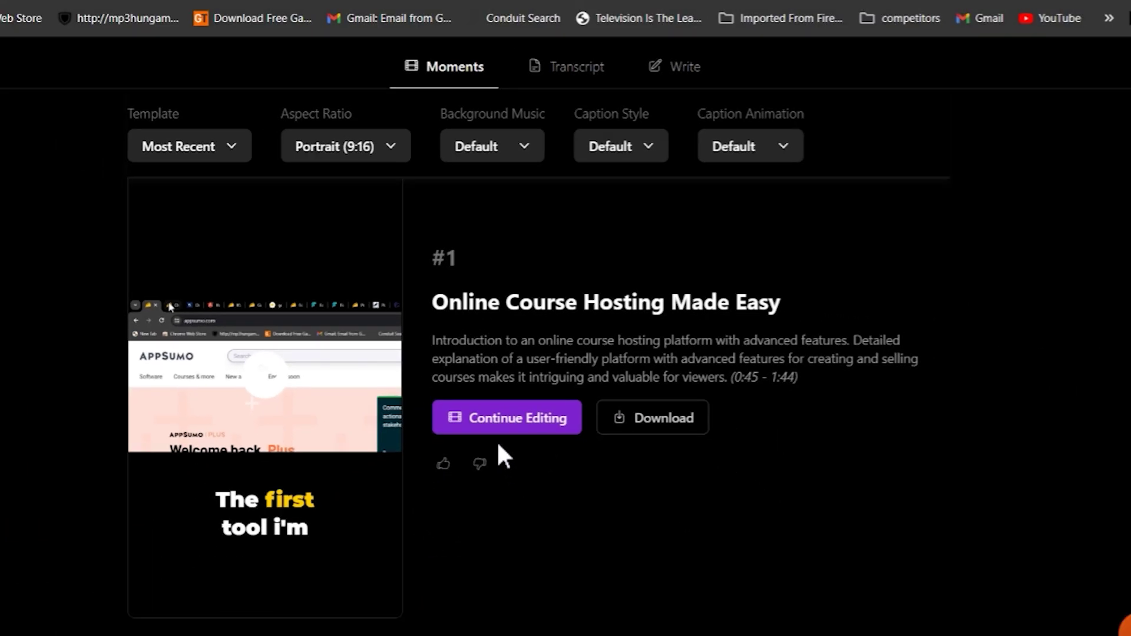
Scroll down to clip #9 and back, then play clip #1 'Online Course Hosting Made Easy'
{"action": "scroll", "coordinate": [541, 409], "scroll_direction": "down", "scroll_amount": 10}
{"action": "scroll", "coordinate": [549, 399], "scroll_direction": "down", "scroll_amount": 20}
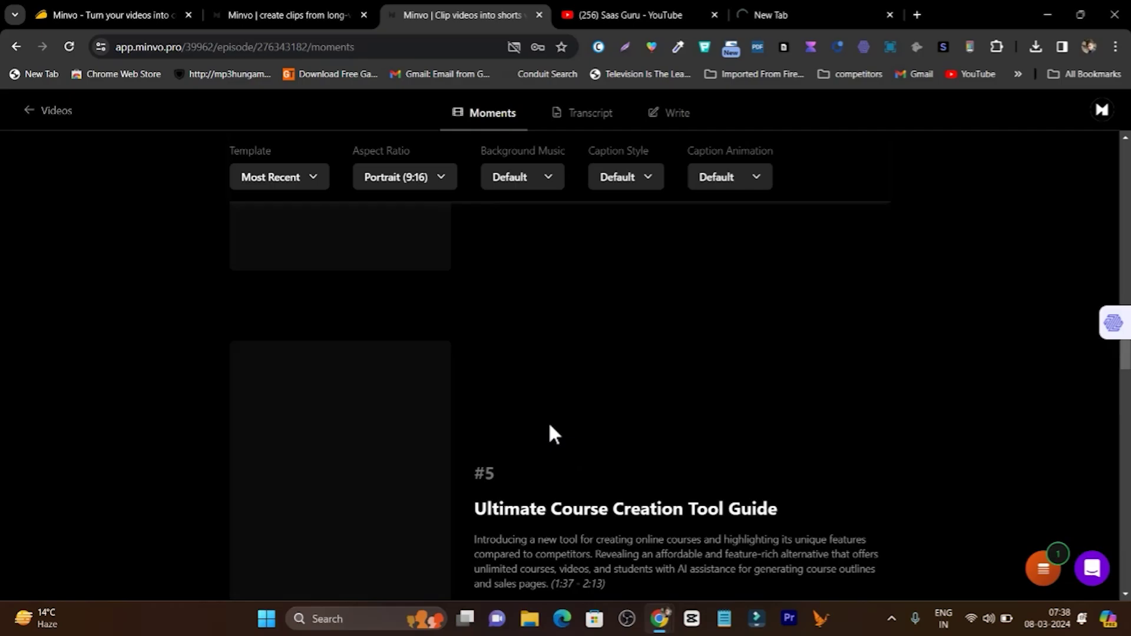
{"action": "scroll", "coordinate": [591, 433], "scroll_direction": "down", "scroll_amount": 6}
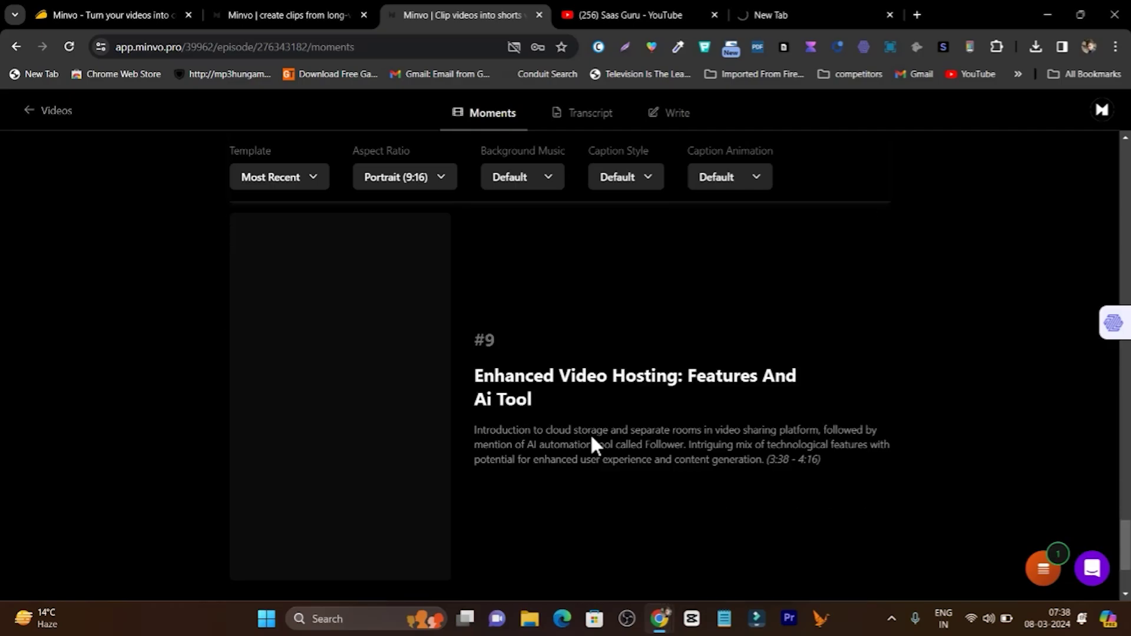
{"action": "scroll", "coordinate": [590, 432], "scroll_direction": "up", "scroll_amount": 3}
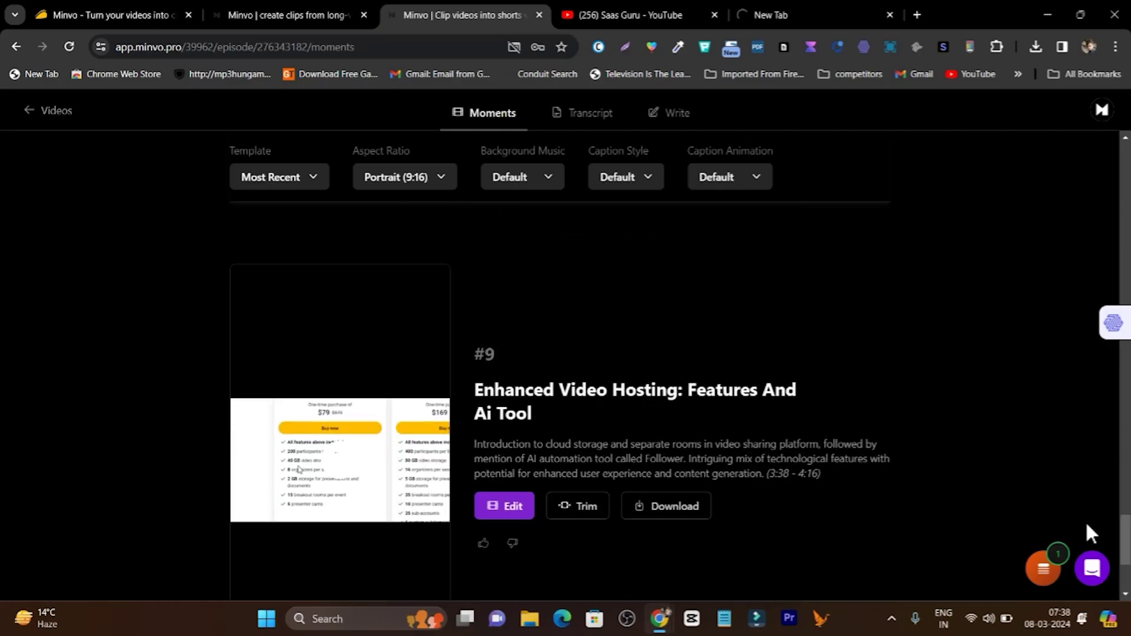
{"action": "scroll", "coordinate": [576, 445], "scroll_direction": "up", "scroll_amount": 20}
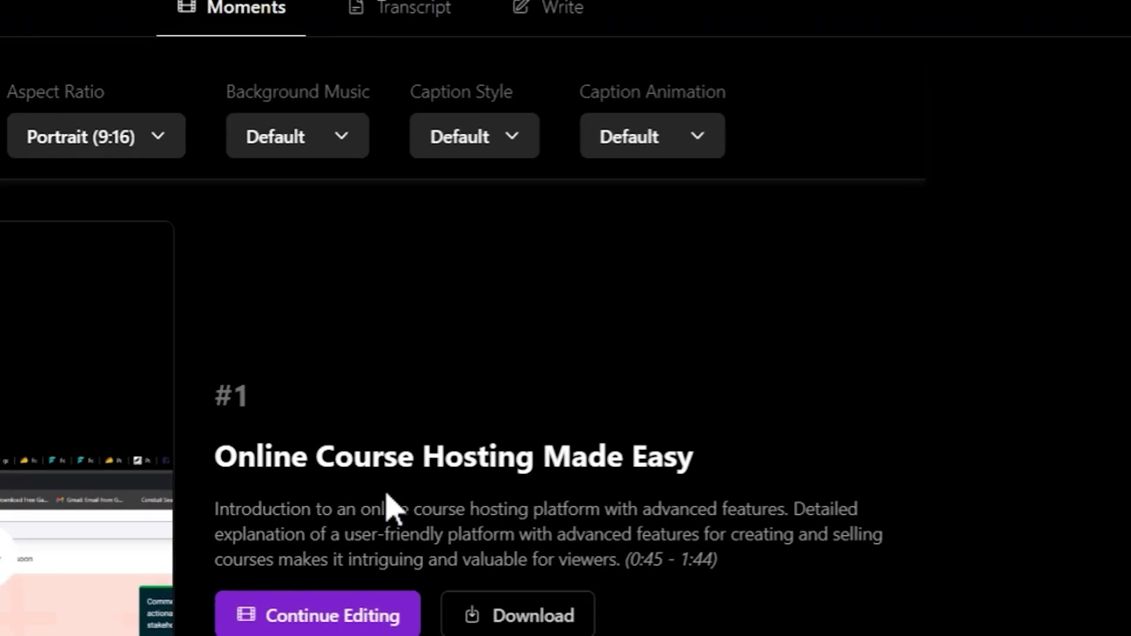
{"action": "scroll", "coordinate": [388, 496], "scroll_direction": "down", "scroll_amount": 4}
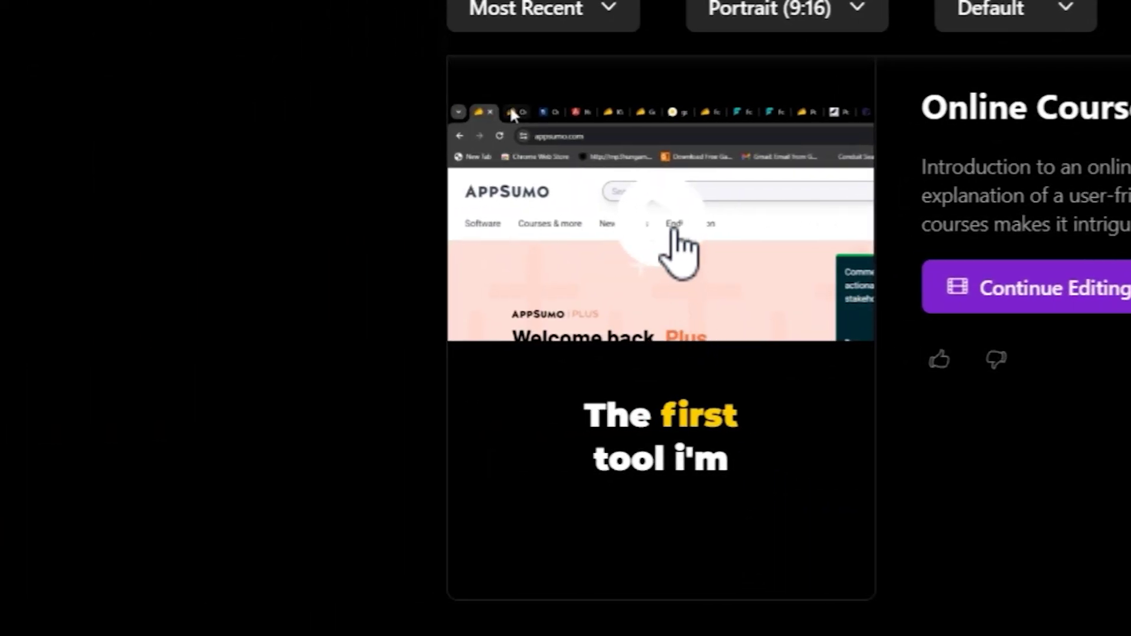
{"action": "left_click", "coordinate": [679, 218]}
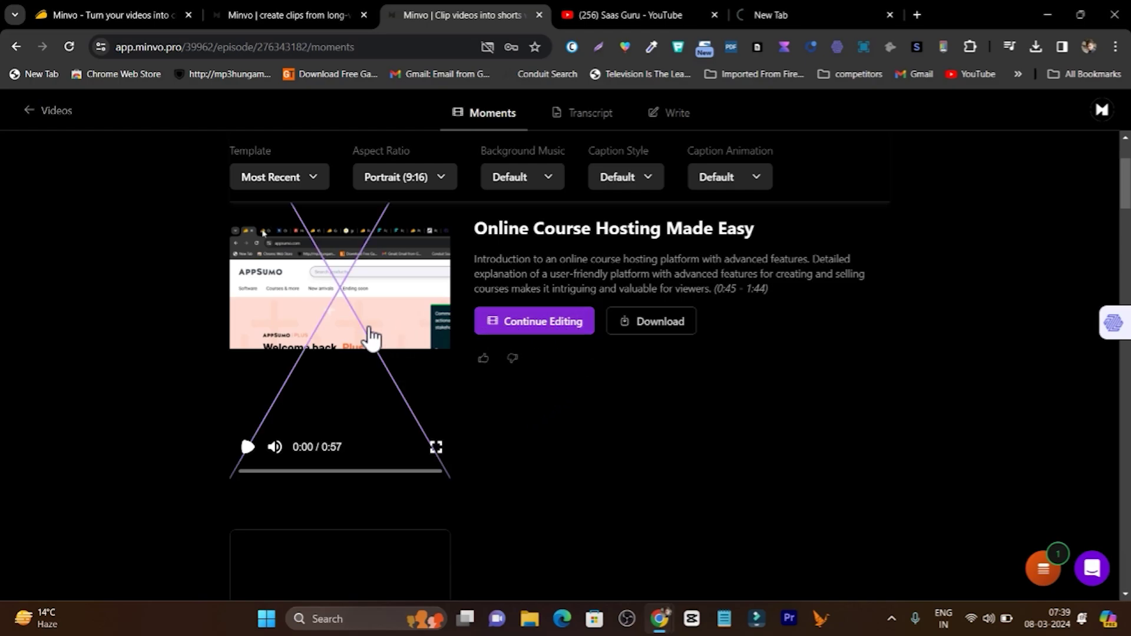
Scroll through moments #1–#3, then switch to the minvo.pro homepage tab
{"action": "scroll", "coordinate": [358, 399], "scroll_direction": "down", "scroll_amount": 8}
{"action": "scroll", "coordinate": [371, 472], "scroll_direction": "up", "scroll_amount": 6}
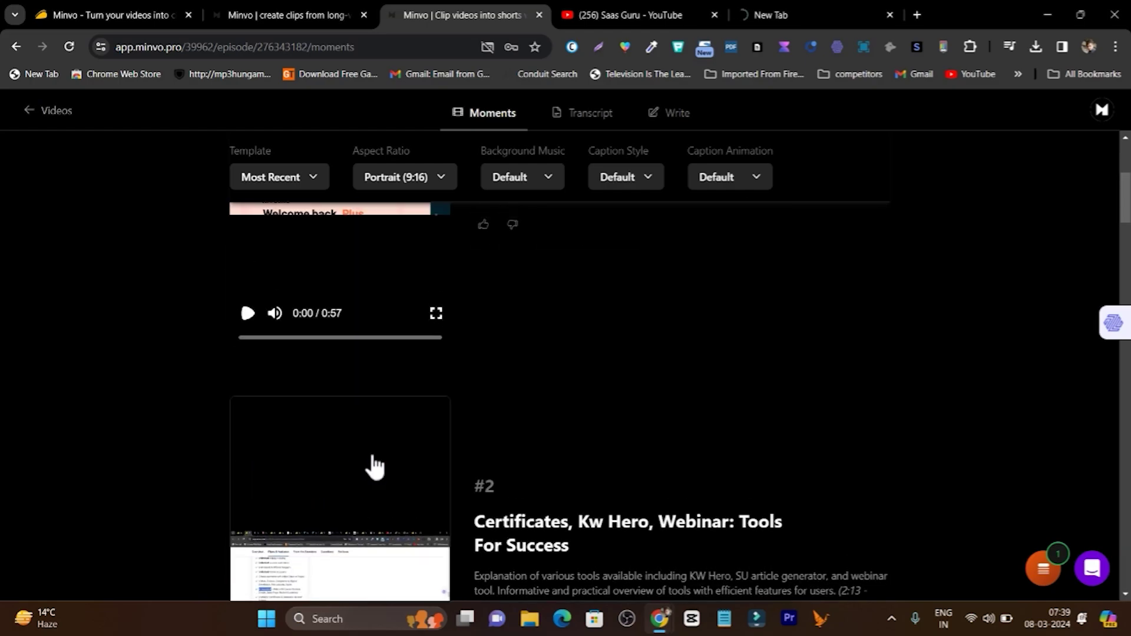
{"action": "scroll", "coordinate": [374, 467], "scroll_direction": "up", "scroll_amount": 4}
{"action": "scroll", "coordinate": [383, 424], "scroll_direction": "down", "scroll_amount": 10}
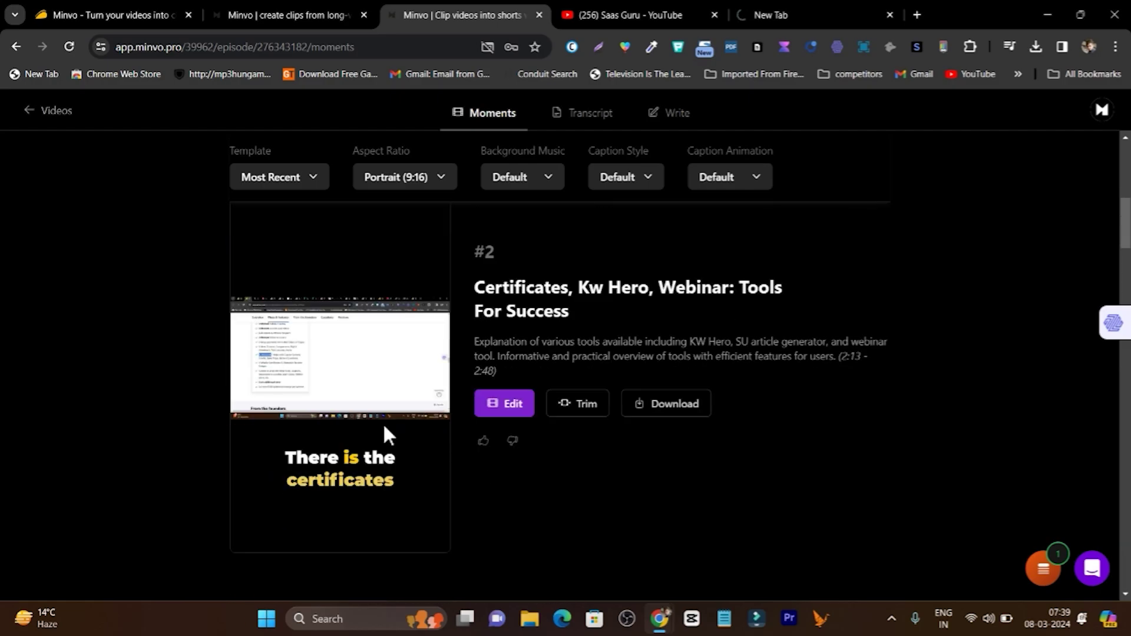
{"action": "scroll", "coordinate": [365, 391], "scroll_direction": "up", "scroll_amount": 2}
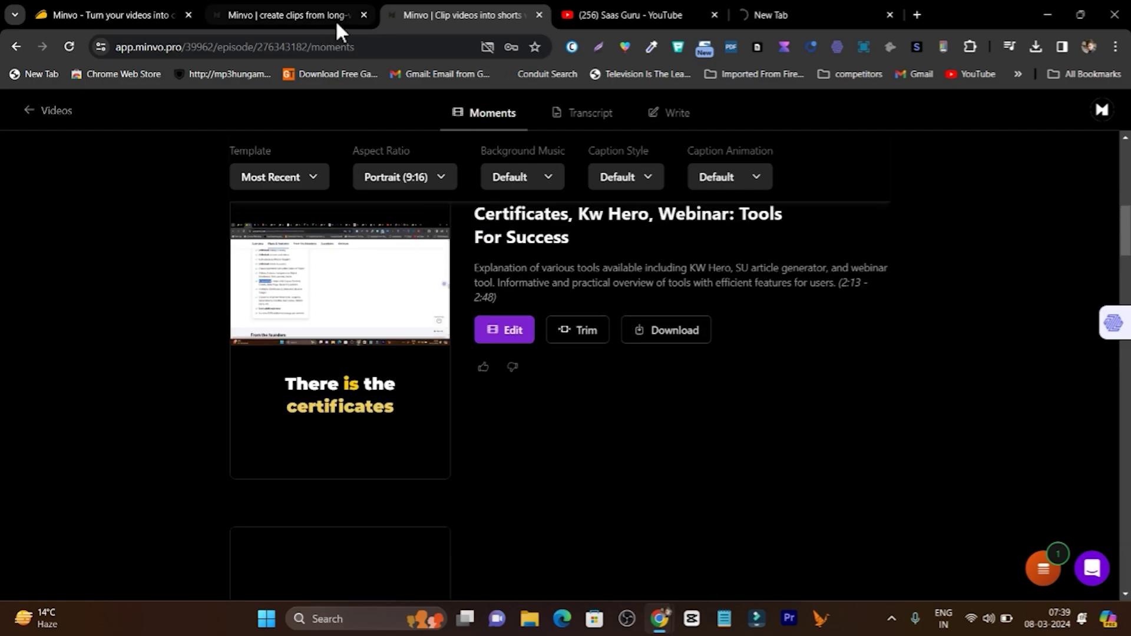
{"action": "left_click", "coordinate": [334, 16]}
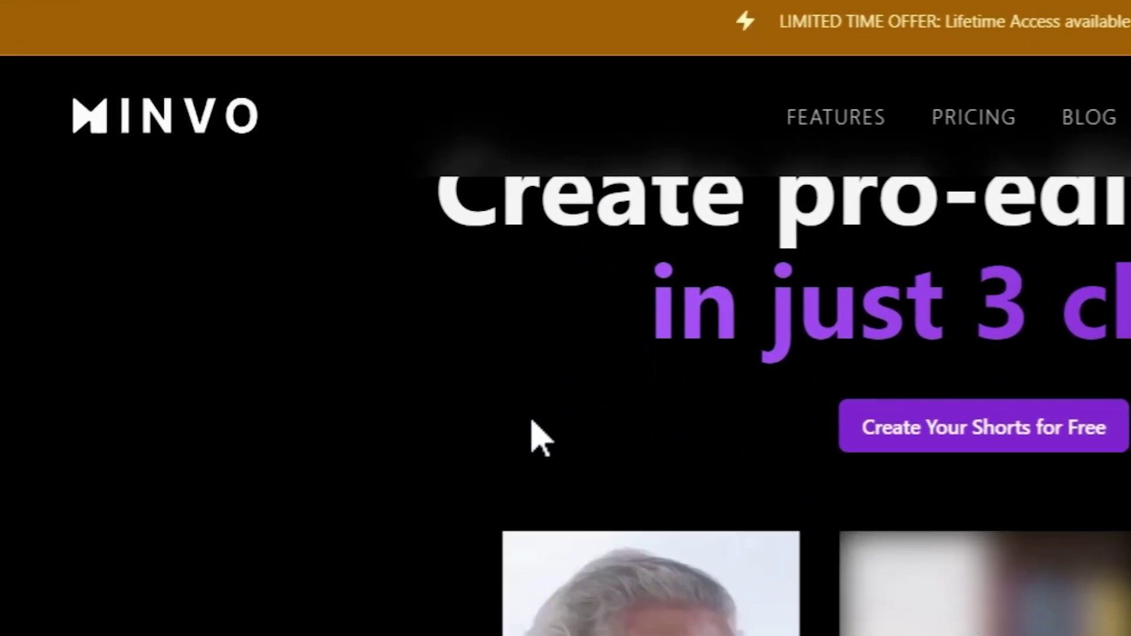
{"action": "scroll", "coordinate": [525, 407], "scroll_direction": "down", "scroll_amount": 15}
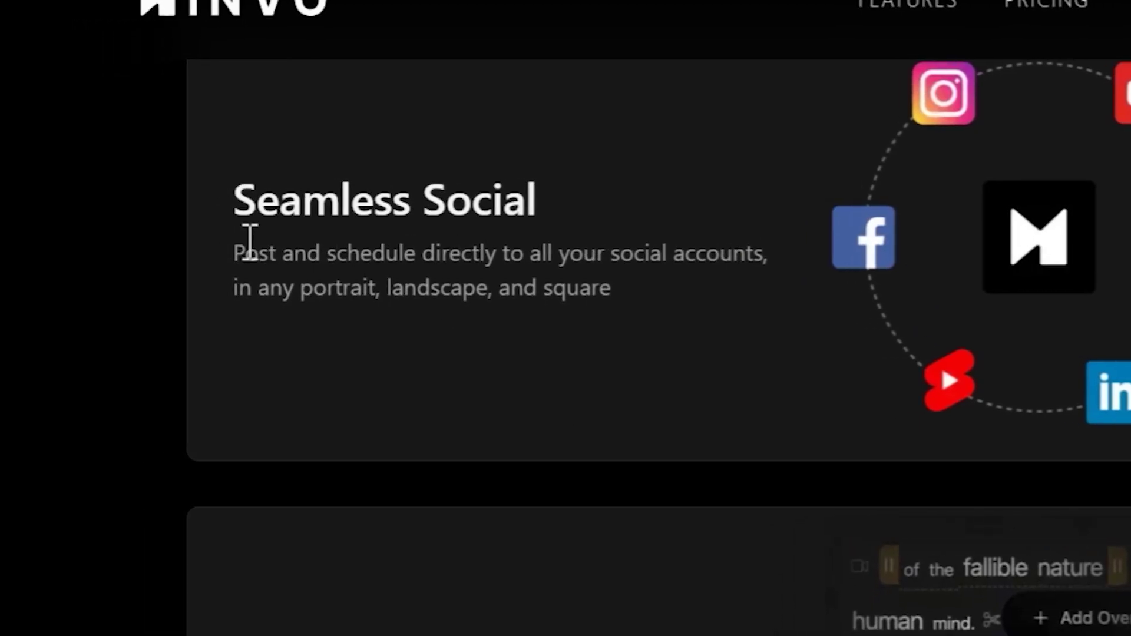
{"action": "scroll", "coordinate": [716, 268], "scroll_direction": "up", "scroll_amount": 1}
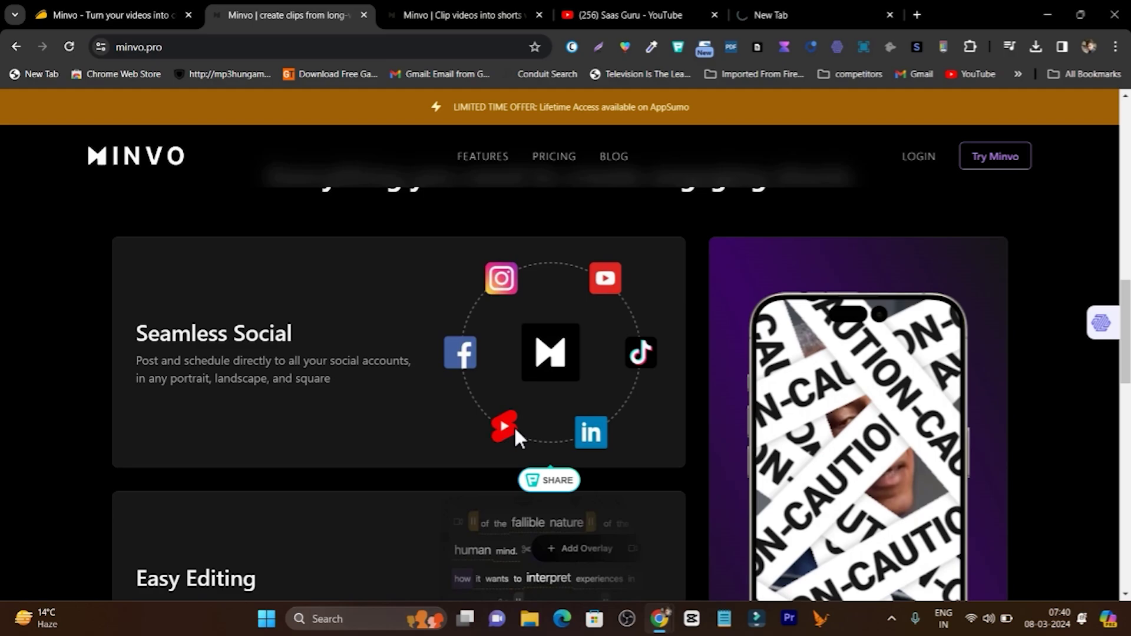
Go from the clip moments back to Videos, then to Posts > Accounts listing LinkedIn and TikTok
{"action": "left_click", "coordinate": [457, 16]}
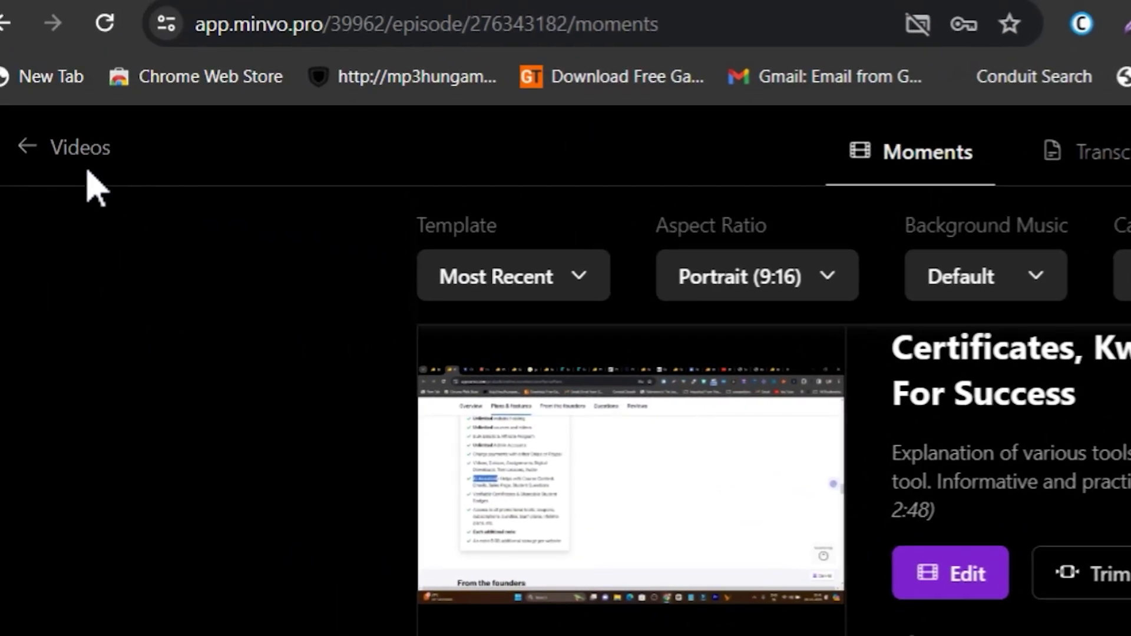
{"action": "left_click", "coordinate": [76, 148]}
{"action": "left_click", "coordinate": [415, 185]}
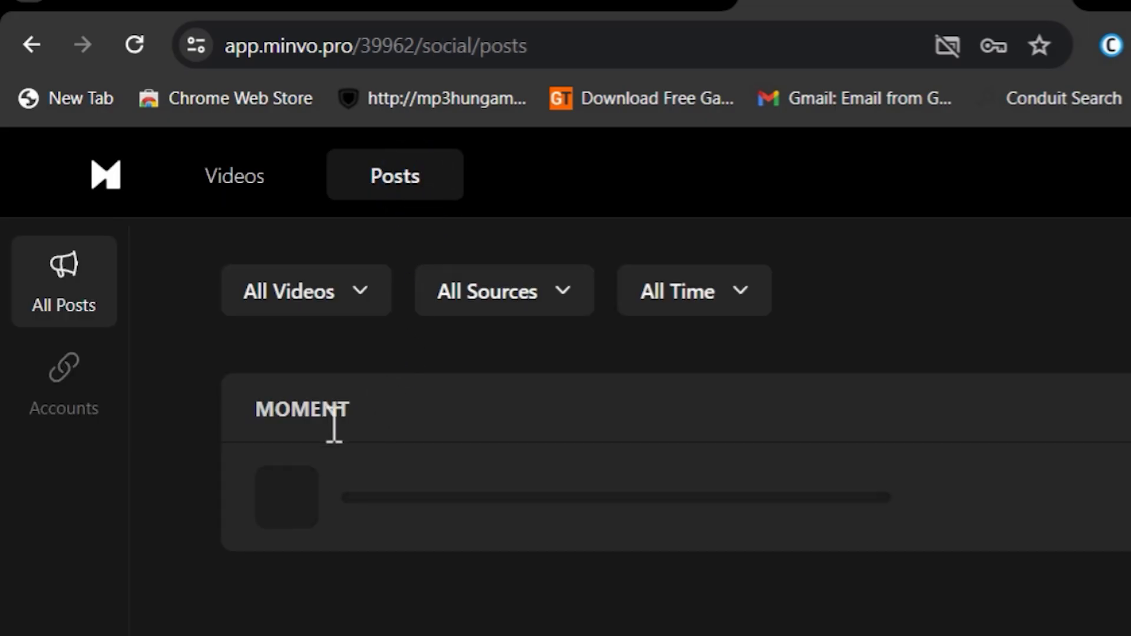
{"action": "left_click", "coordinate": [75, 377]}
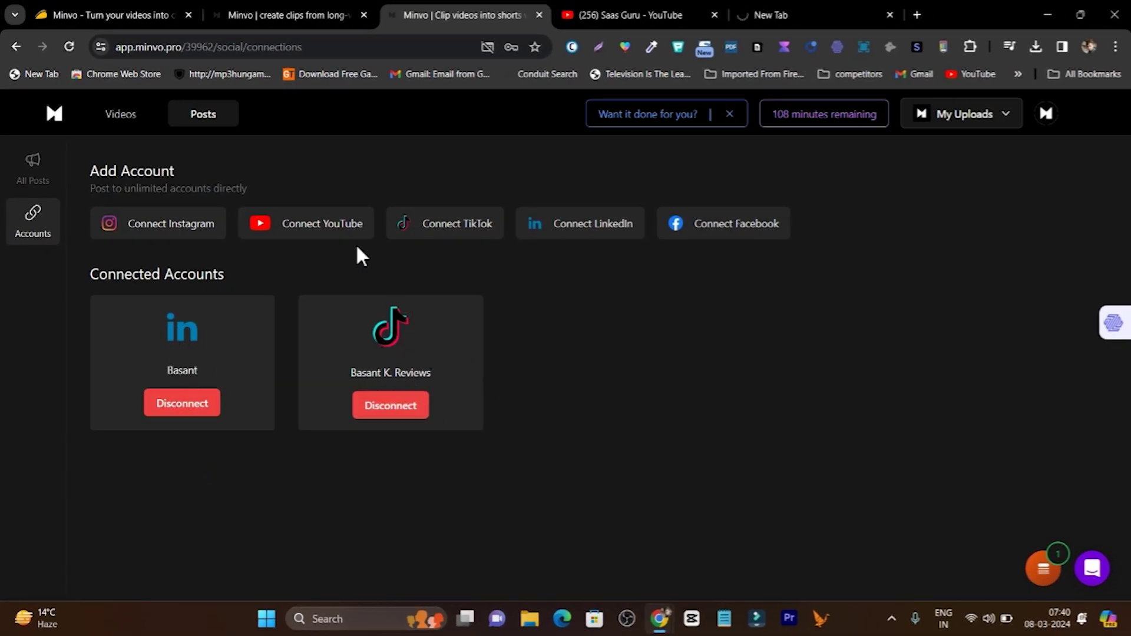
Peek at the YouTube connection, then read the Instagram connection Steps 1–7 and return to the top
{"action": "left_click", "coordinate": [339, 224]}
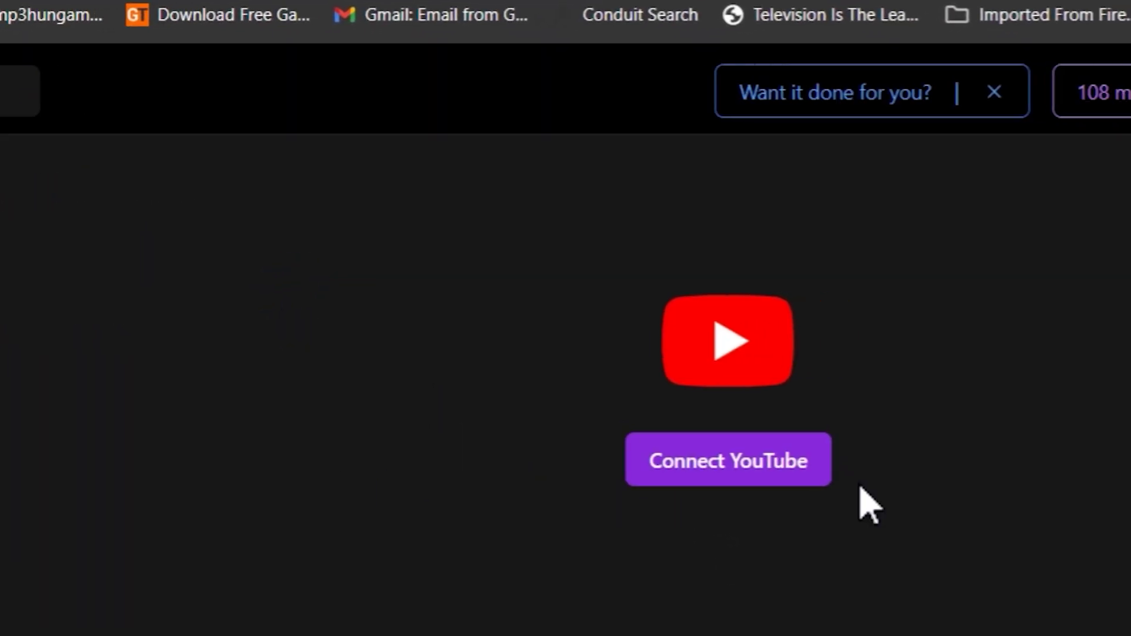
{"action": "left_click", "coordinate": [105, 323]}
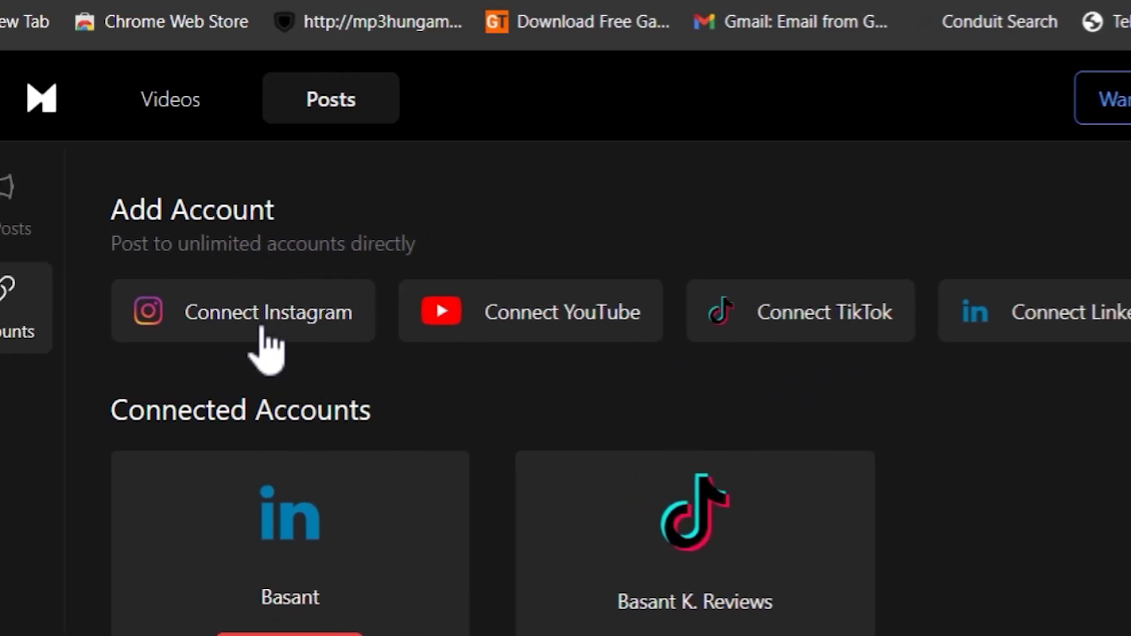
{"action": "left_click", "coordinate": [262, 328]}
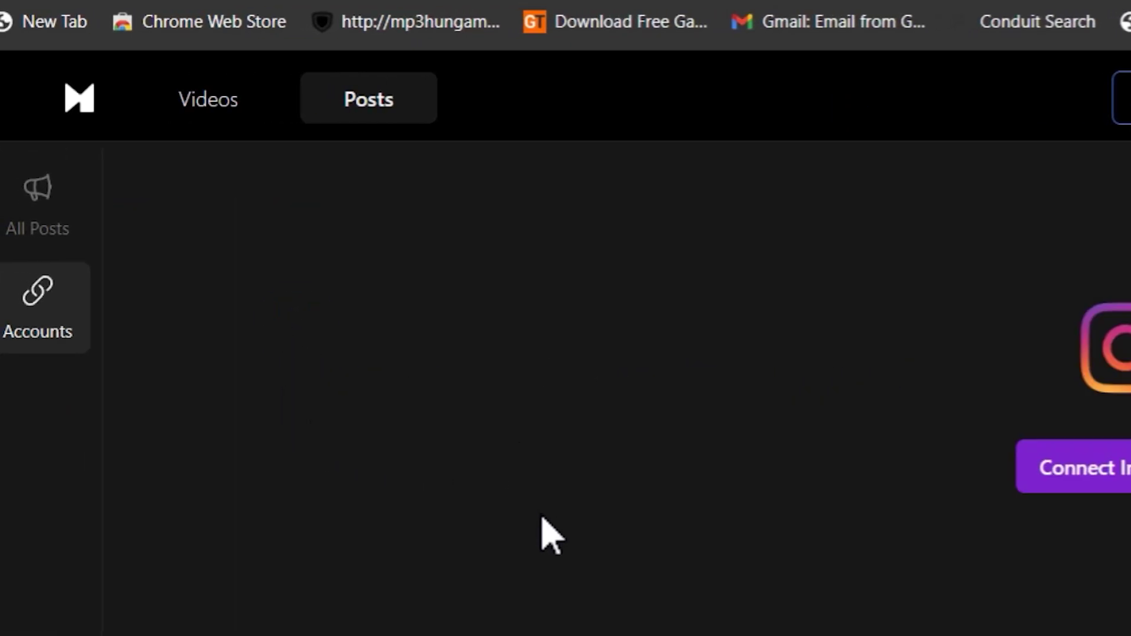
{"action": "scroll", "coordinate": [533, 557], "scroll_direction": "down", "scroll_amount": 2}
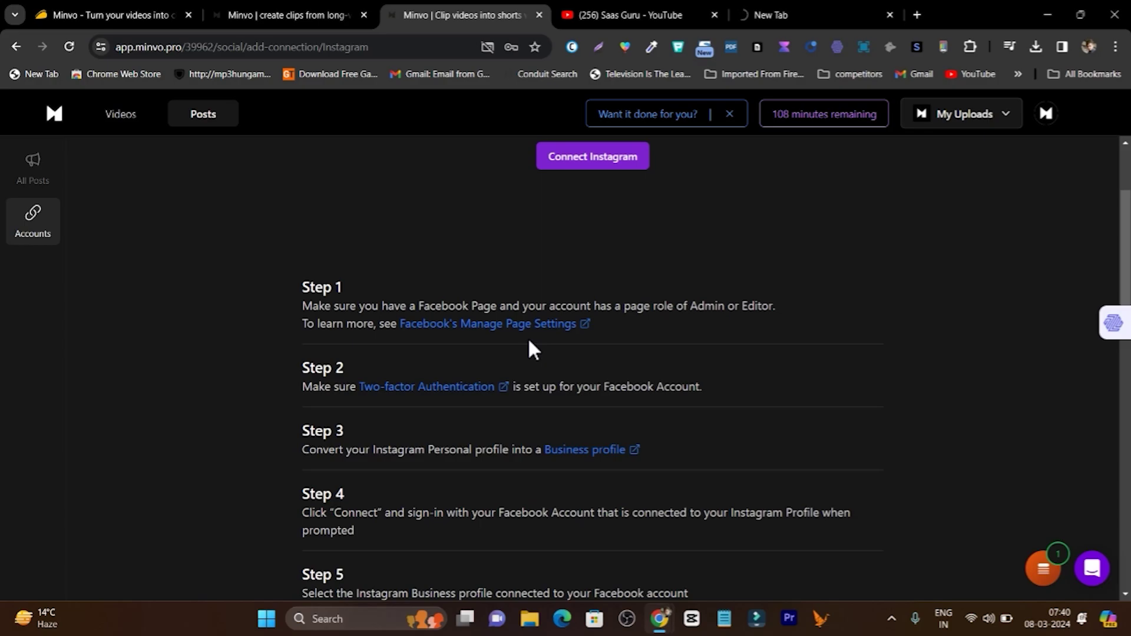
{"action": "scroll", "coordinate": [390, 319], "scroll_direction": "down", "scroll_amount": 3}
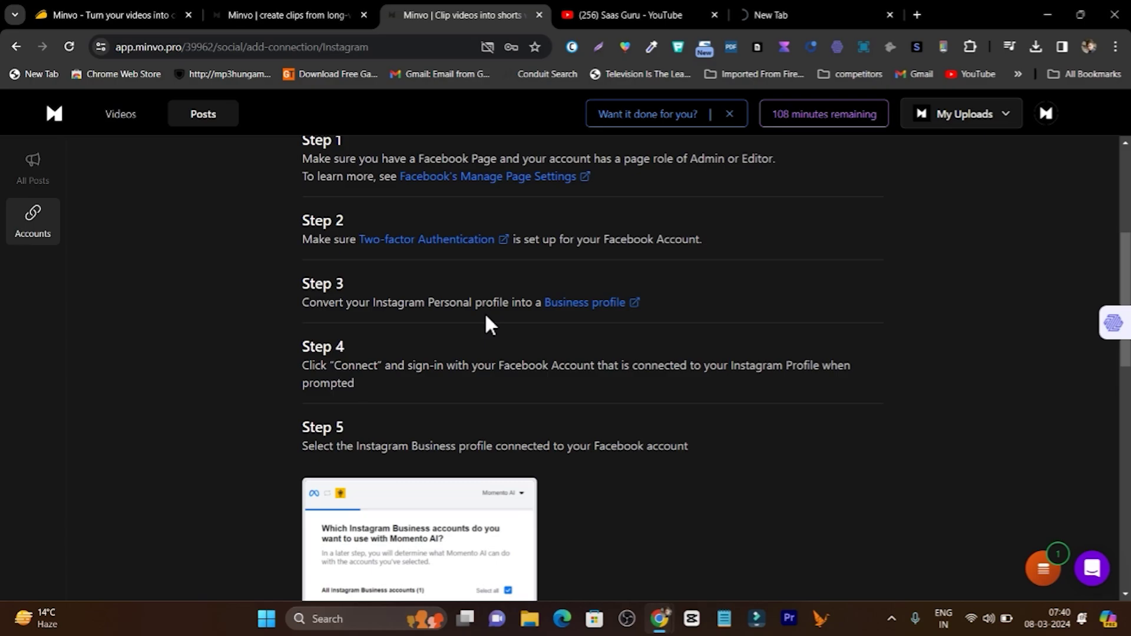
{"action": "scroll", "coordinate": [605, 322], "scroll_direction": "down", "scroll_amount": 10}
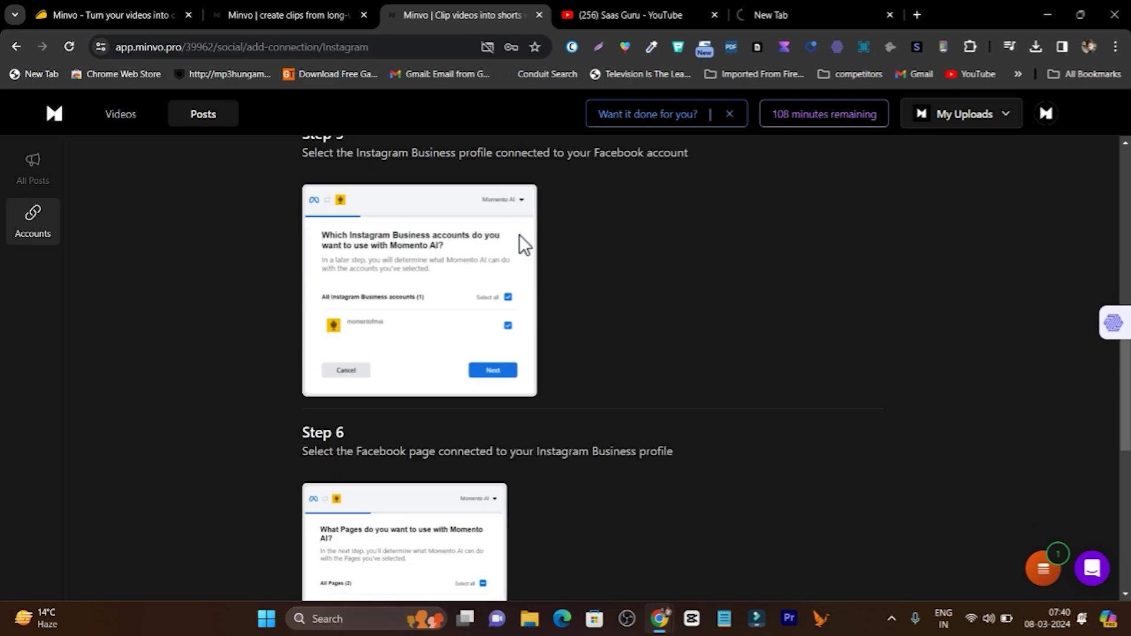
{"action": "scroll", "coordinate": [551, 447], "scroll_direction": "up", "scroll_amount": 12}
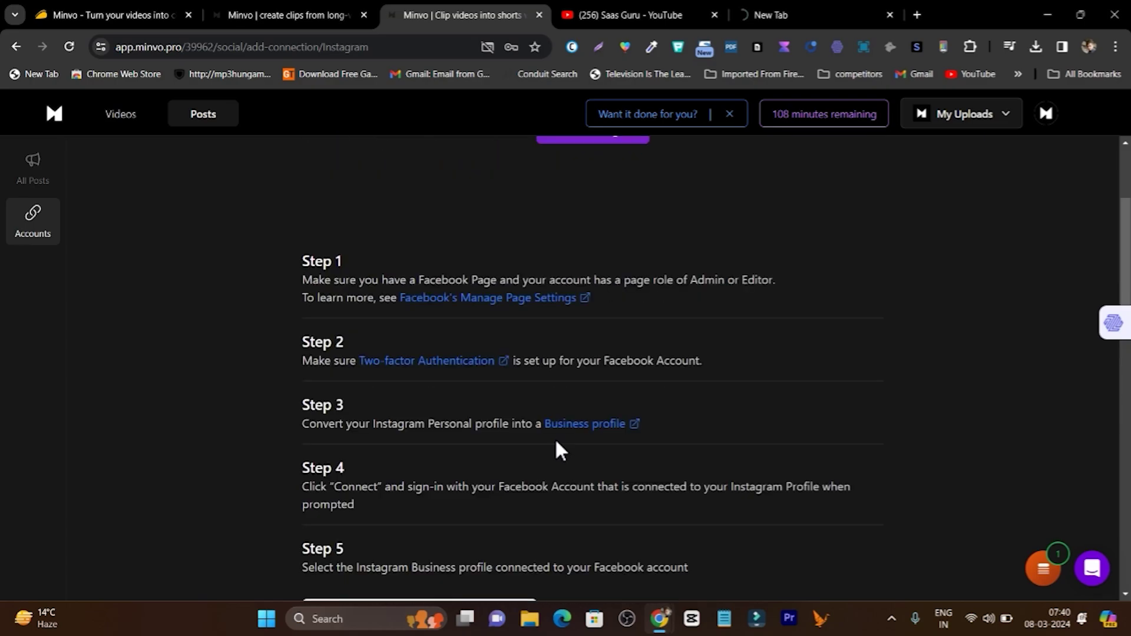
Return to the Videos library via the Minvo logo and open the Add Video dialog
{"action": "left_click", "coordinate": [54, 113]}
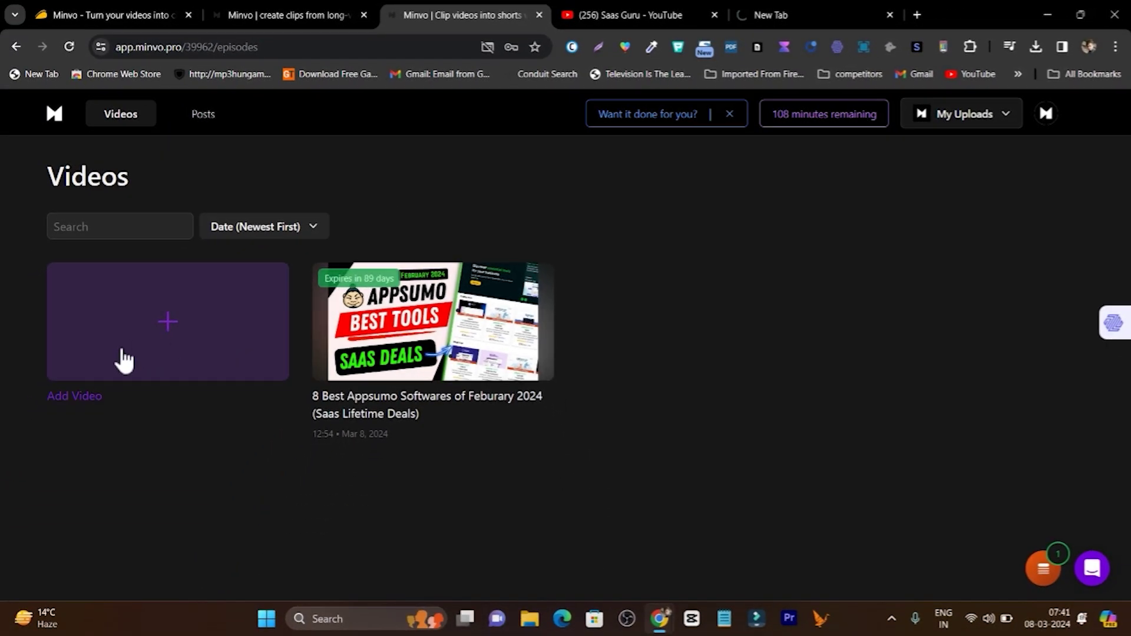
{"action": "left_click", "coordinate": [203, 340]}
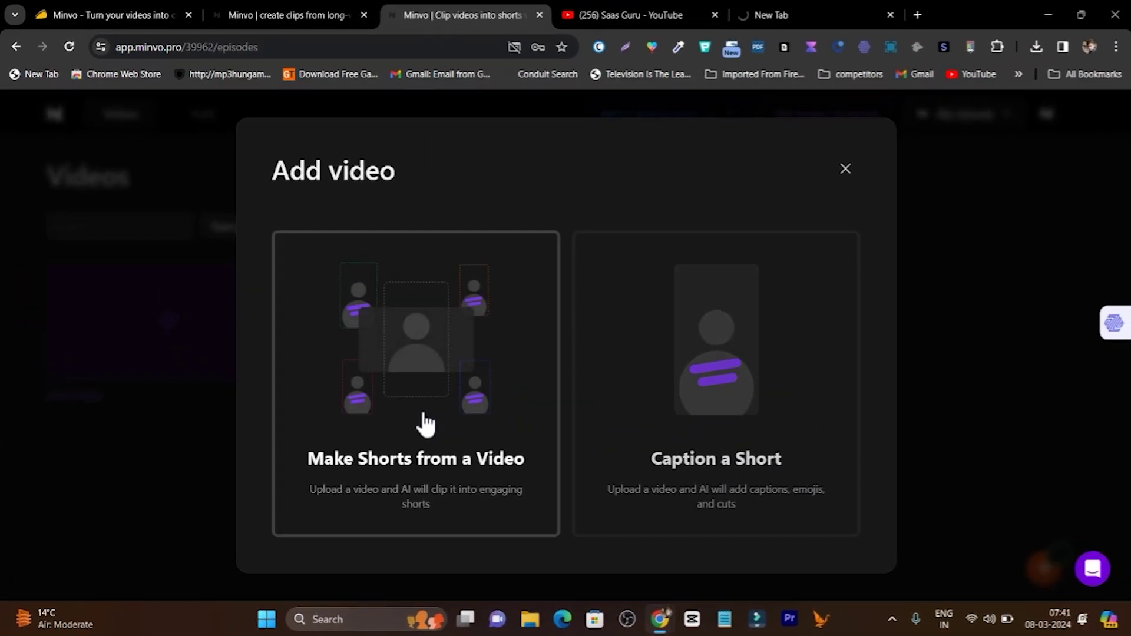
Choose Make Shorts from a Video and select the Import tab's YouTube link option
{"action": "left_click", "coordinate": [425, 423]}
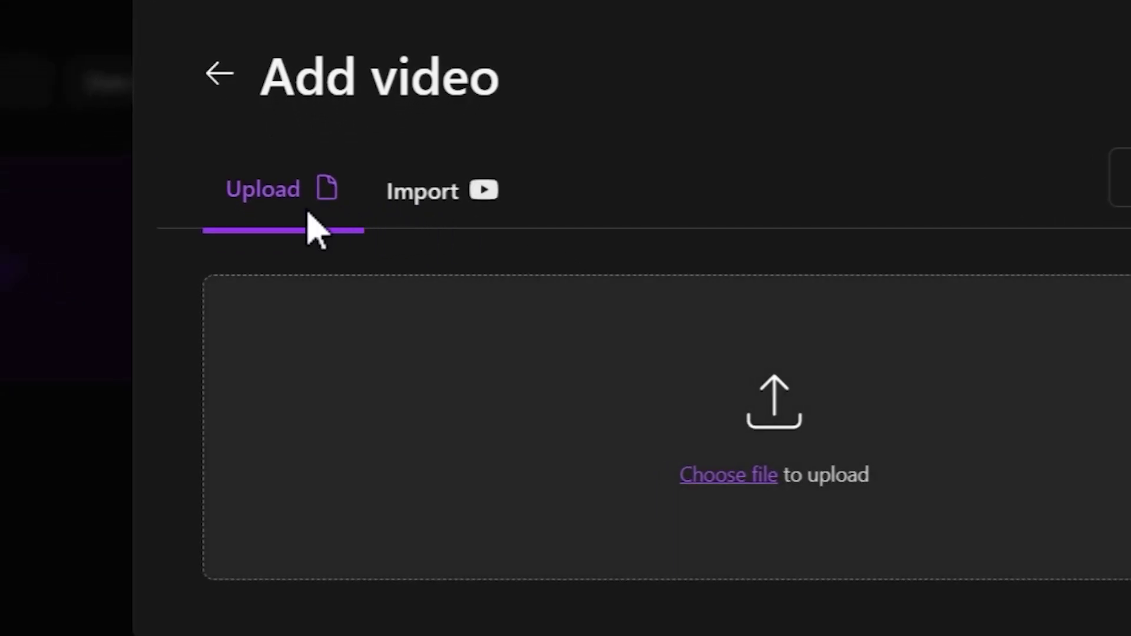
{"action": "left_click", "coordinate": [402, 217]}
{"action": "left_click", "coordinate": [388, 381]}
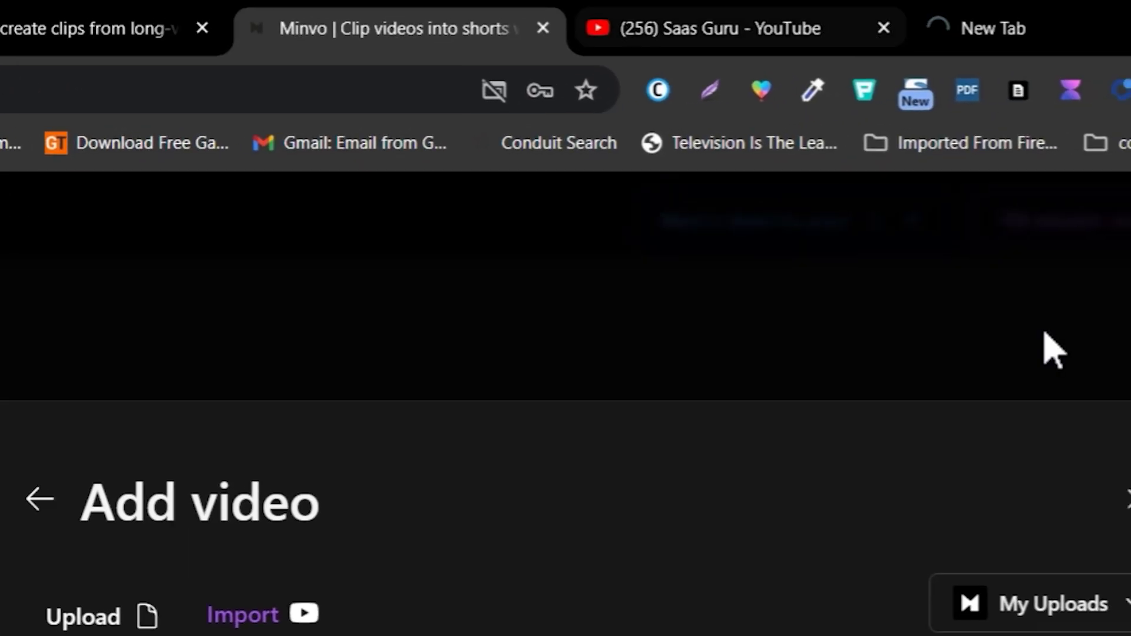
Copy the link to the channel's latest Appsumo tools video from YouTube
{"action": "left_click", "coordinate": [677, 25]}
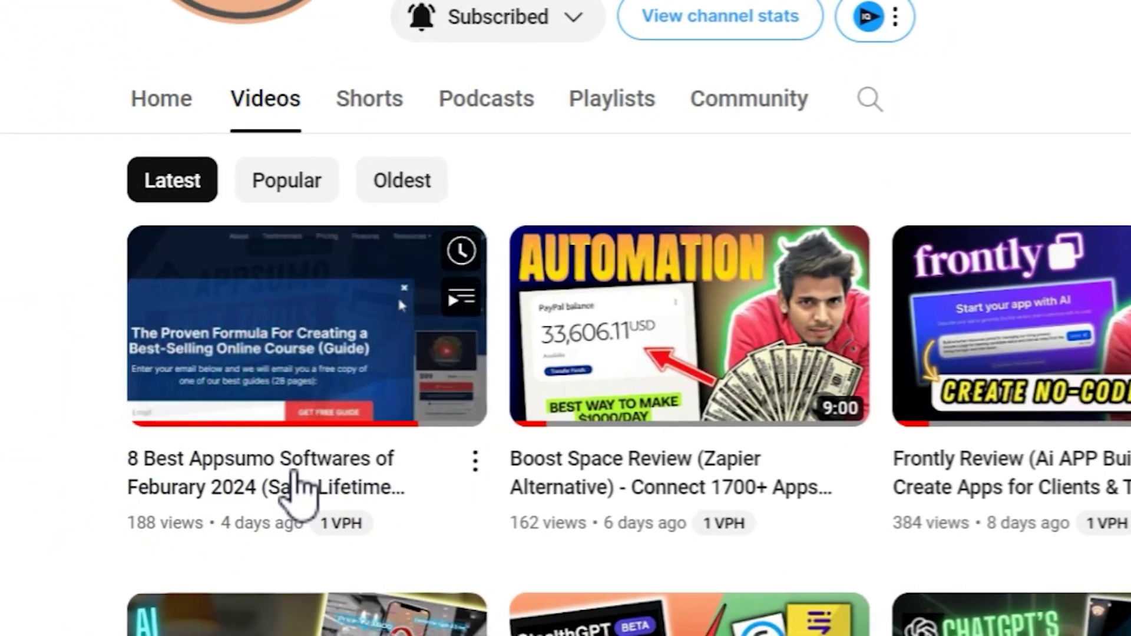
{"action": "right_click", "coordinate": [298, 480]}
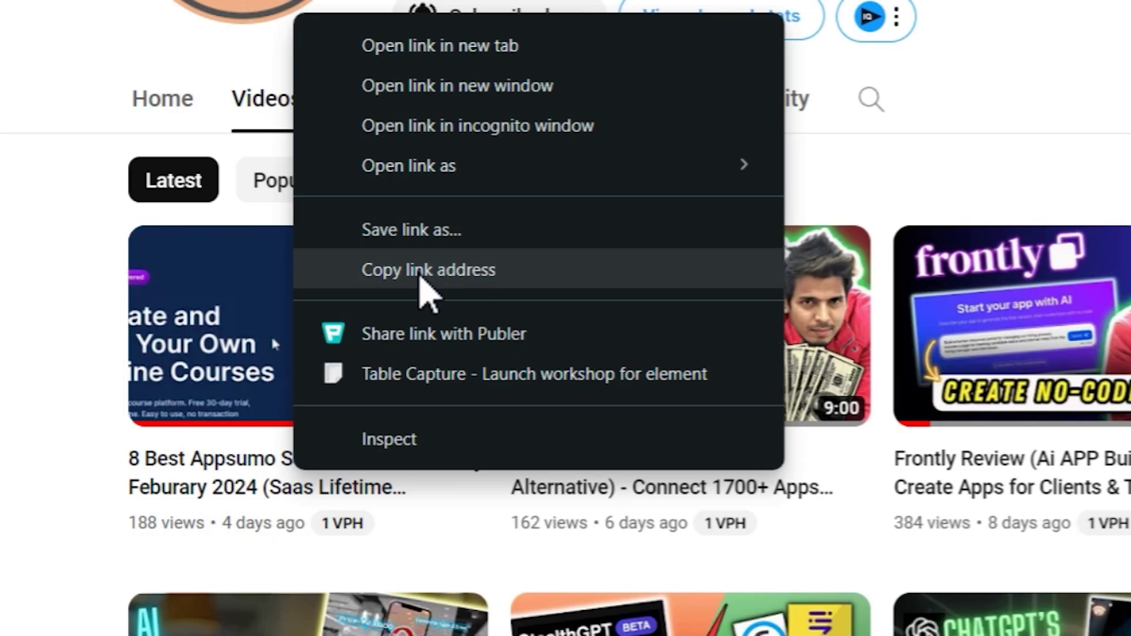
{"action": "left_click", "coordinate": [492, 282]}
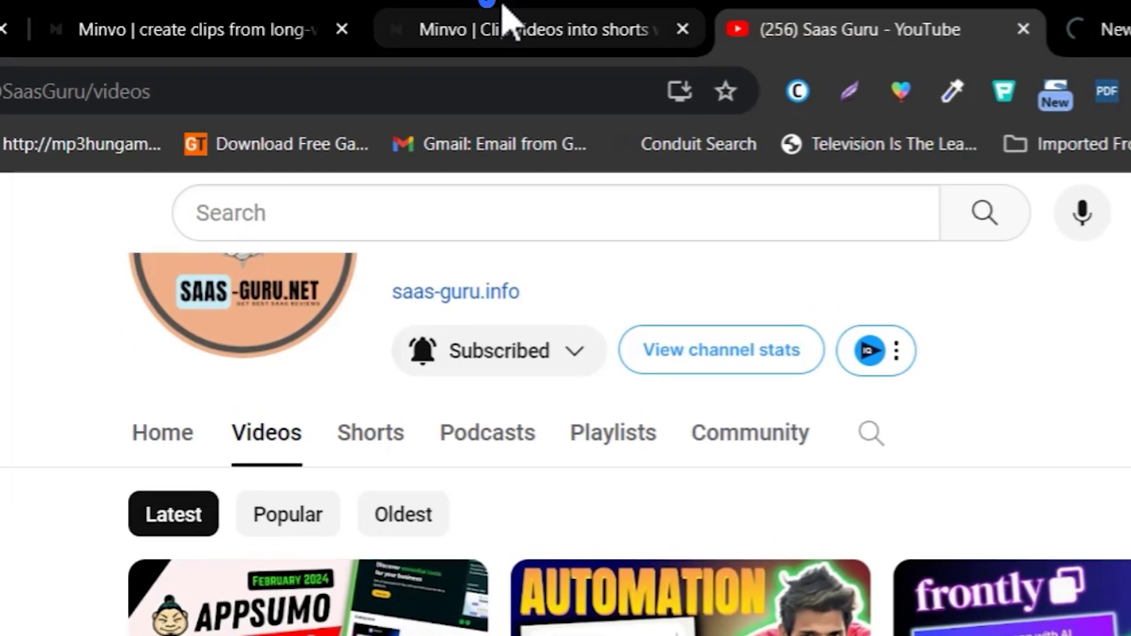
{"action": "left_click", "coordinate": [504, 20]}
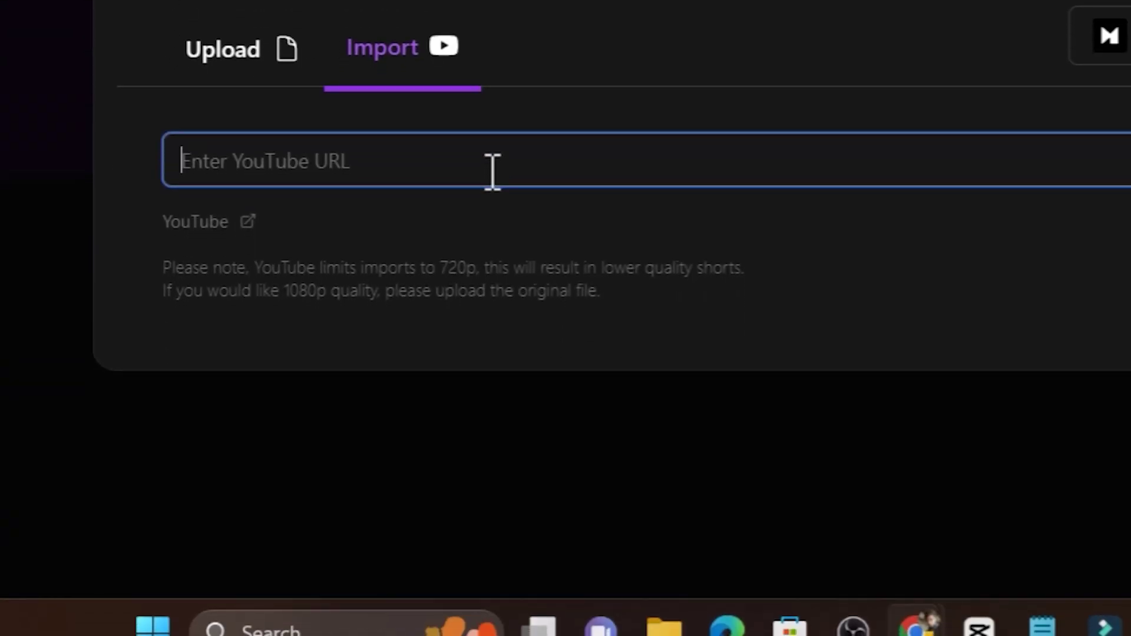
Paste the copied YouTube URL into the import field and import it
{"action": "key", "text": "ctrl+v"}
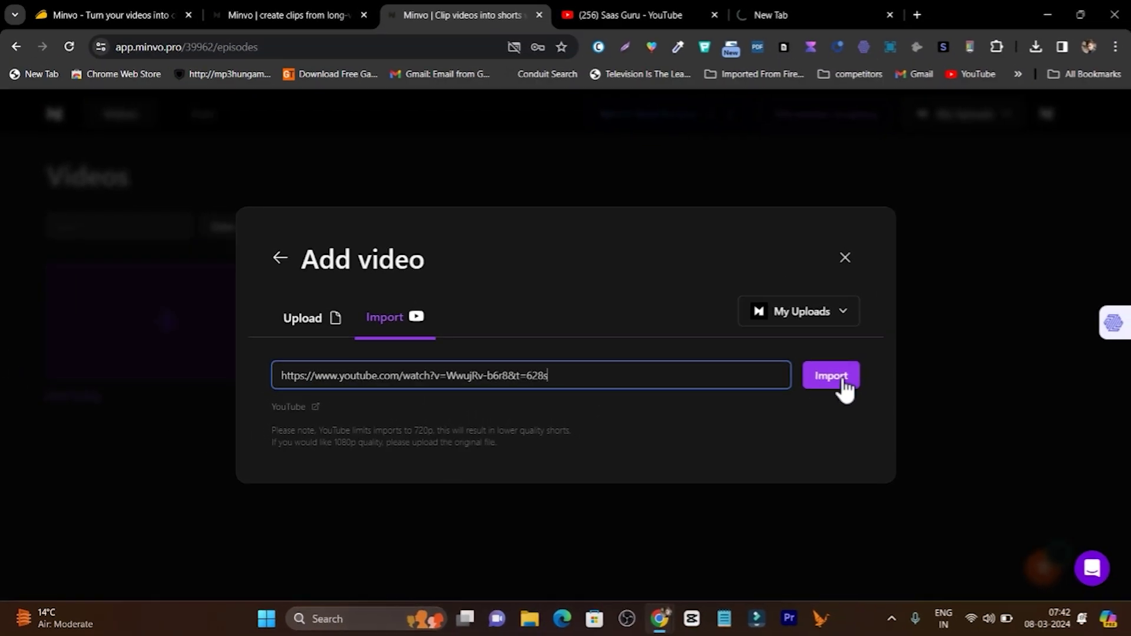
{"action": "left_click", "coordinate": [844, 389]}
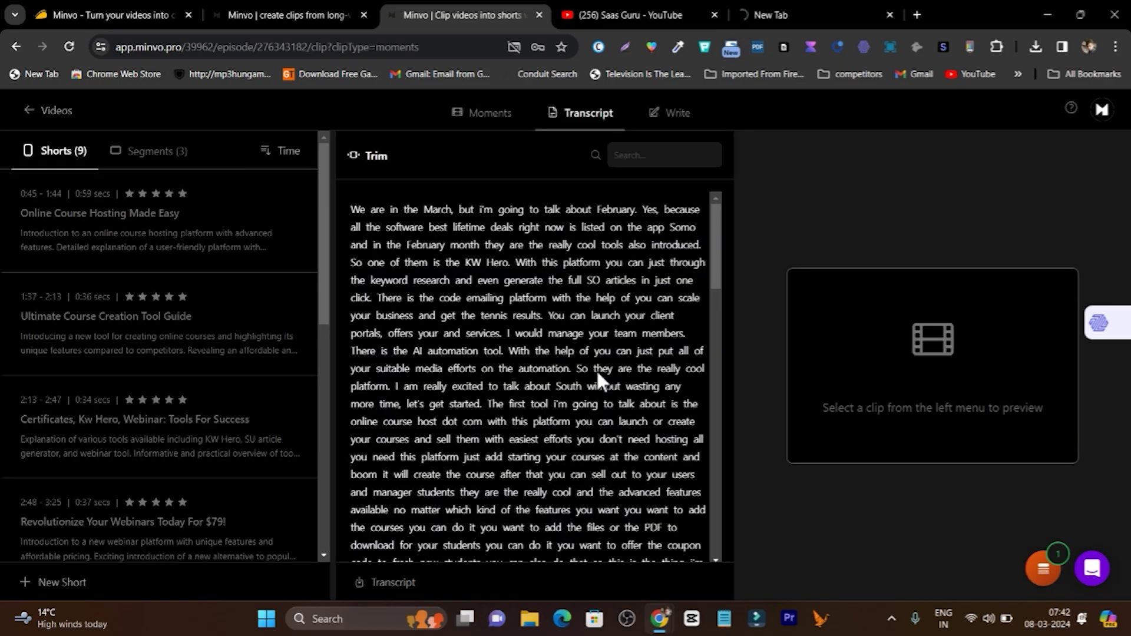
Select short #1 'Online Course Hosting Made Easy' and read its highlighted 0:45–1:44 transcript passage
{"action": "left_click", "coordinate": [306, 266]}
{"action": "scroll", "coordinate": [508, 288], "scroll_direction": "down", "scroll_amount": 4}
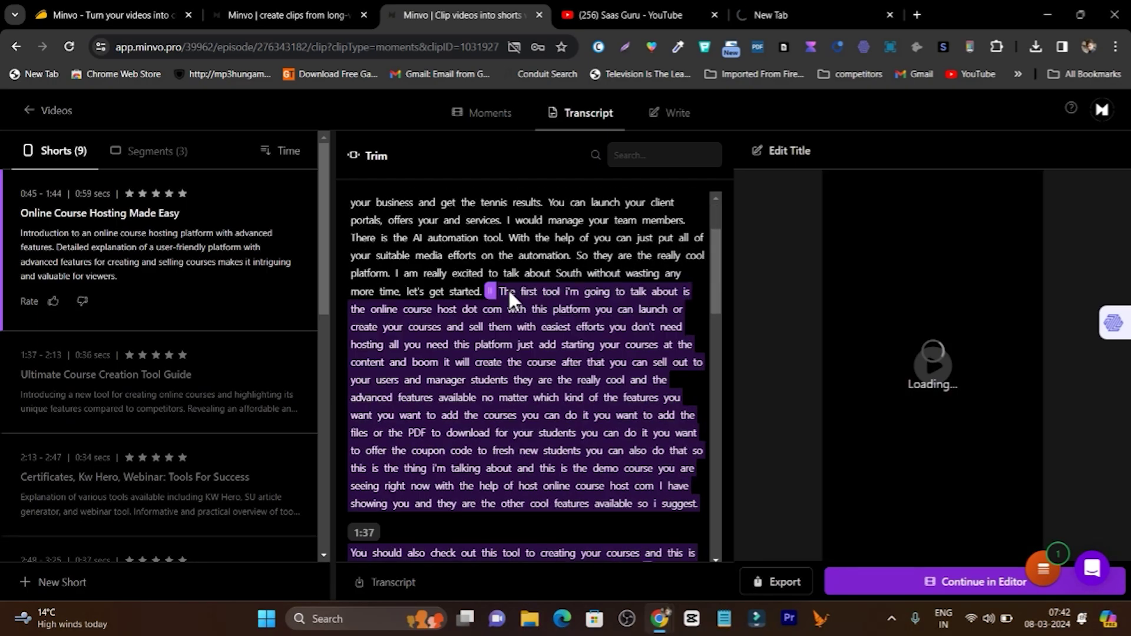
{"action": "scroll", "coordinate": [575, 415], "scroll_direction": "up", "scroll_amount": 4}
{"action": "scroll", "coordinate": [471, 347], "scroll_direction": "down", "scroll_amount": 2}
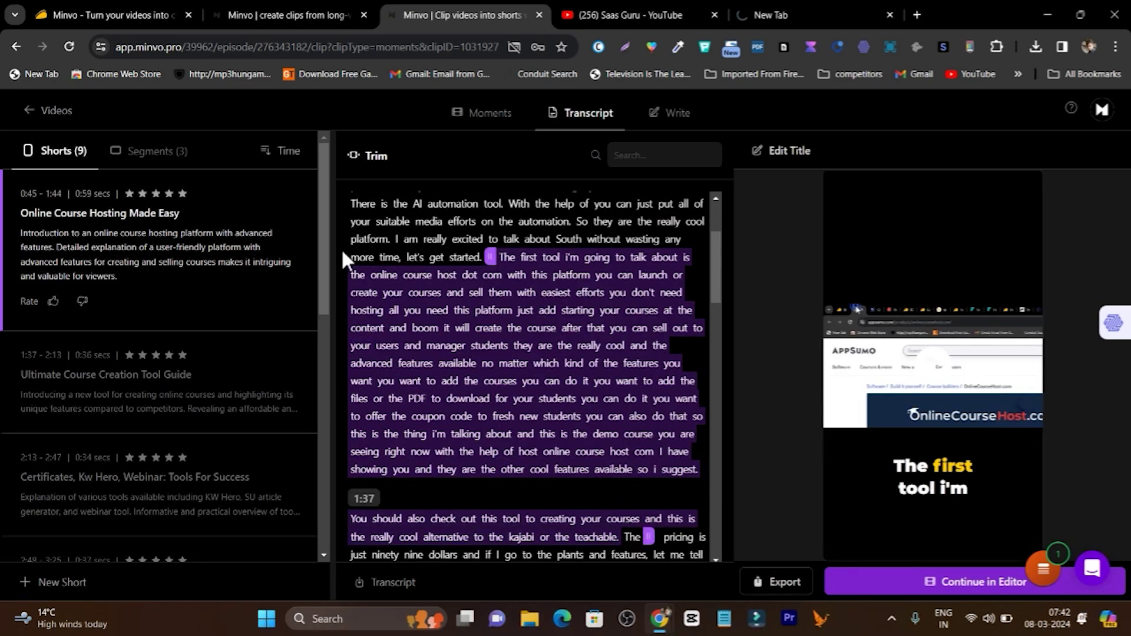
{"action": "scroll", "coordinate": [489, 318], "scroll_direction": "down", "scroll_amount": 6}
{"action": "scroll", "coordinate": [540, 371], "scroll_direction": "up", "scroll_amount": 9}
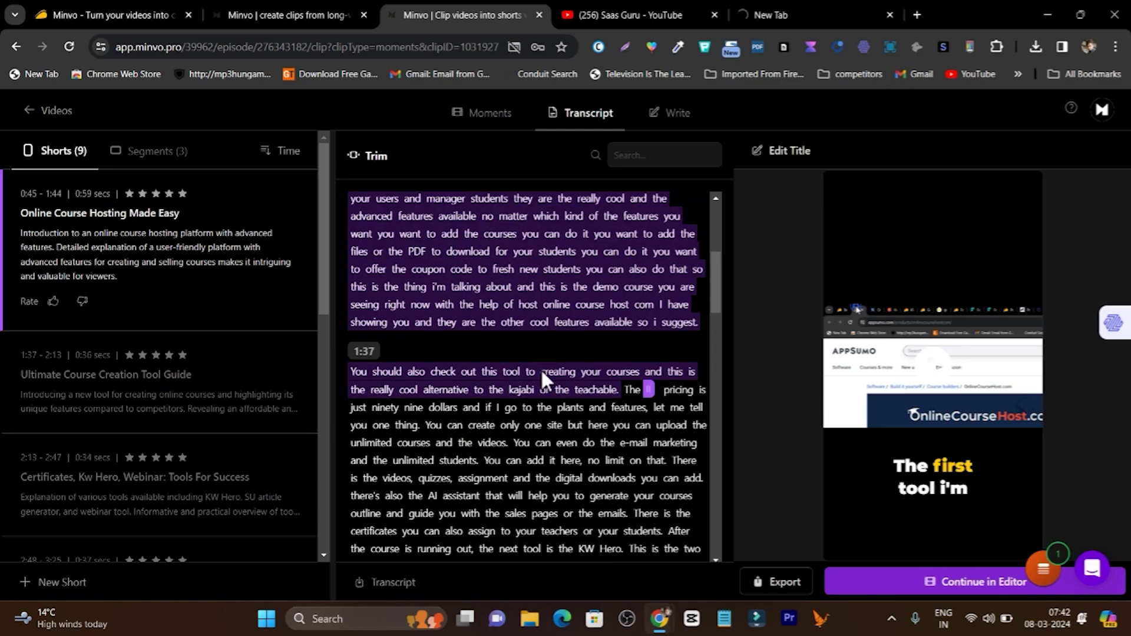
{"action": "scroll", "coordinate": [530, 370], "scroll_direction": "down", "scroll_amount": 3}
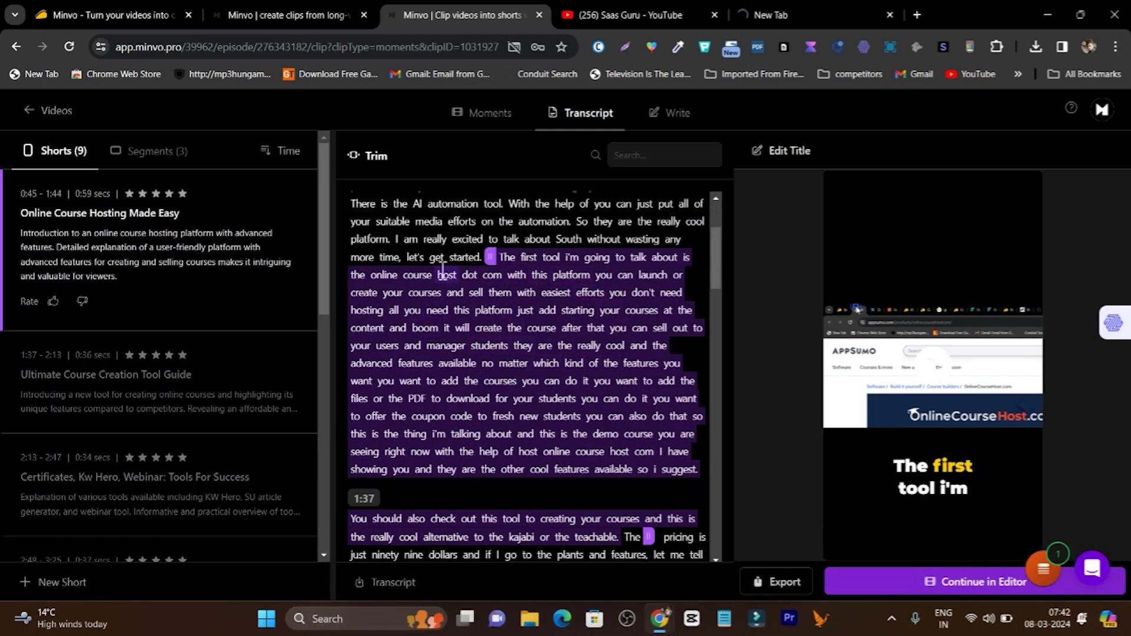
{"action": "scroll", "coordinate": [648, 489], "scroll_direction": "down", "scroll_amount": 2}
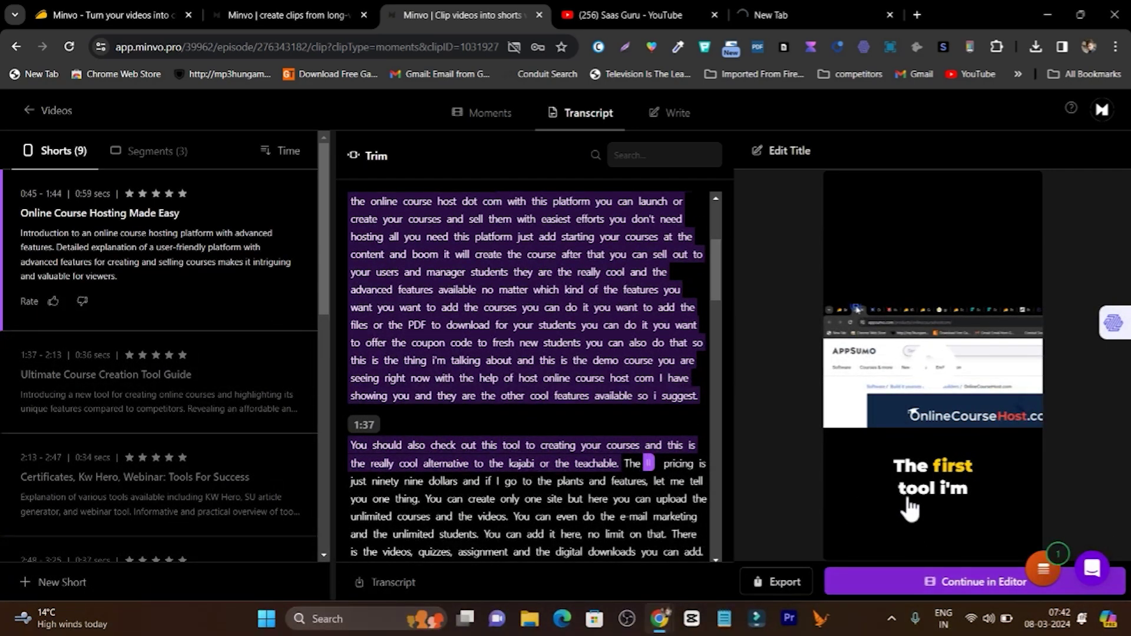
{"action": "scroll", "coordinate": [489, 386], "scroll_direction": "down", "scroll_amount": 3}
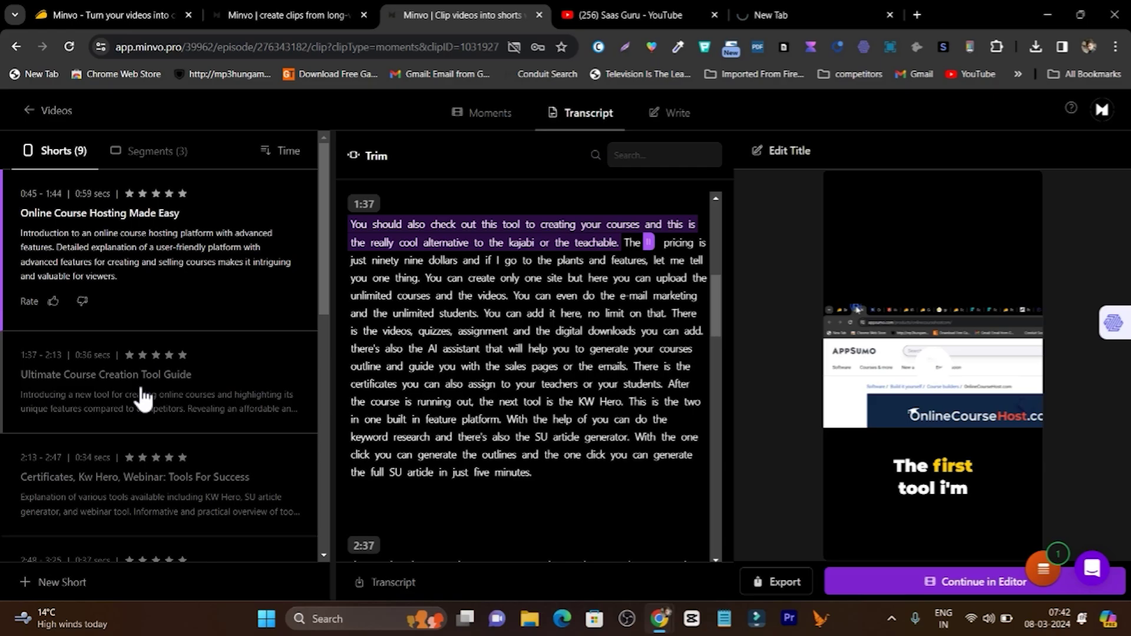
{"action": "left_click", "coordinate": [198, 407]}
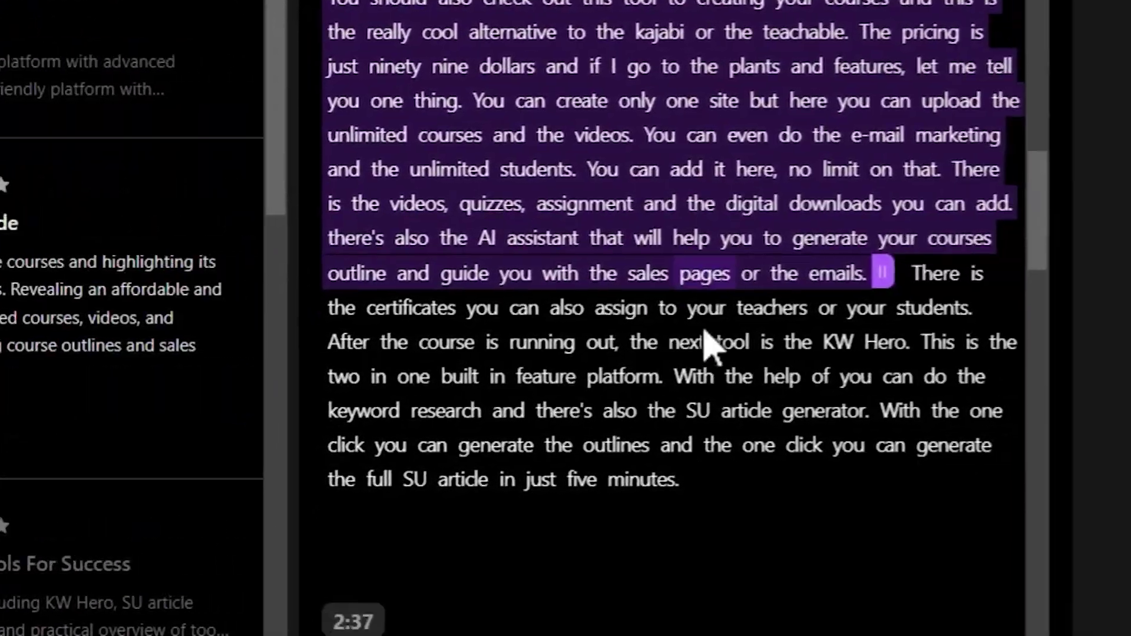
{"action": "scroll", "coordinate": [736, 348], "scroll_direction": "down", "scroll_amount": 2}
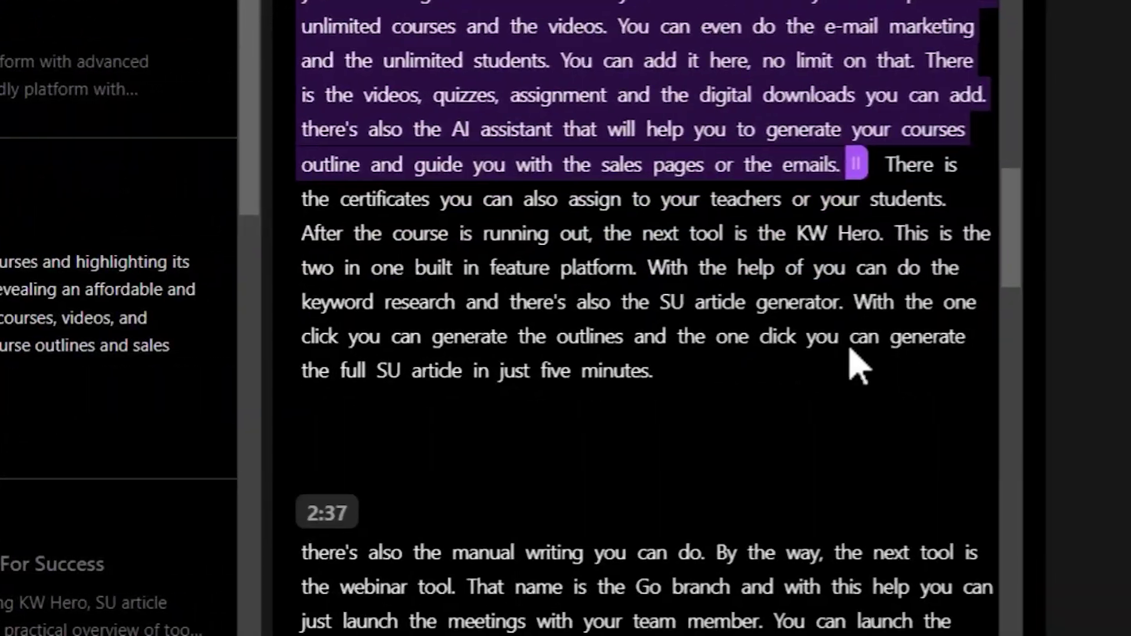
{"action": "scroll", "coordinate": [781, 323], "scroll_direction": "up", "scroll_amount": 8}
{"action": "scroll", "coordinate": [648, 342], "scroll_direction": "down", "scroll_amount": 4}
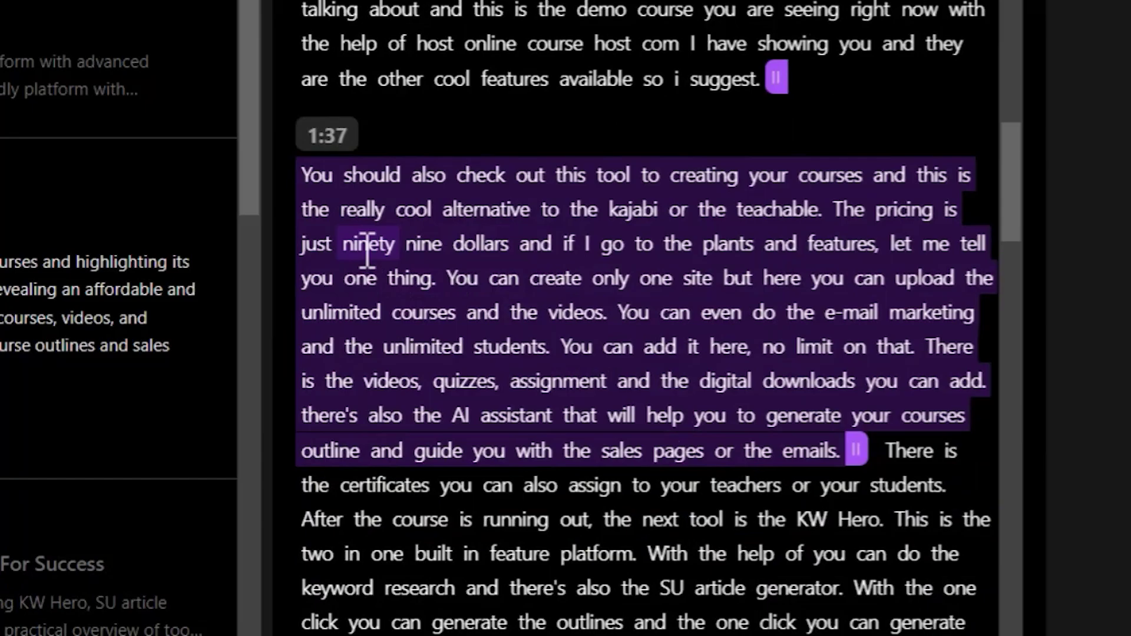
{"action": "scroll", "coordinate": [669, 290], "scroll_direction": "down", "scroll_amount": 15}
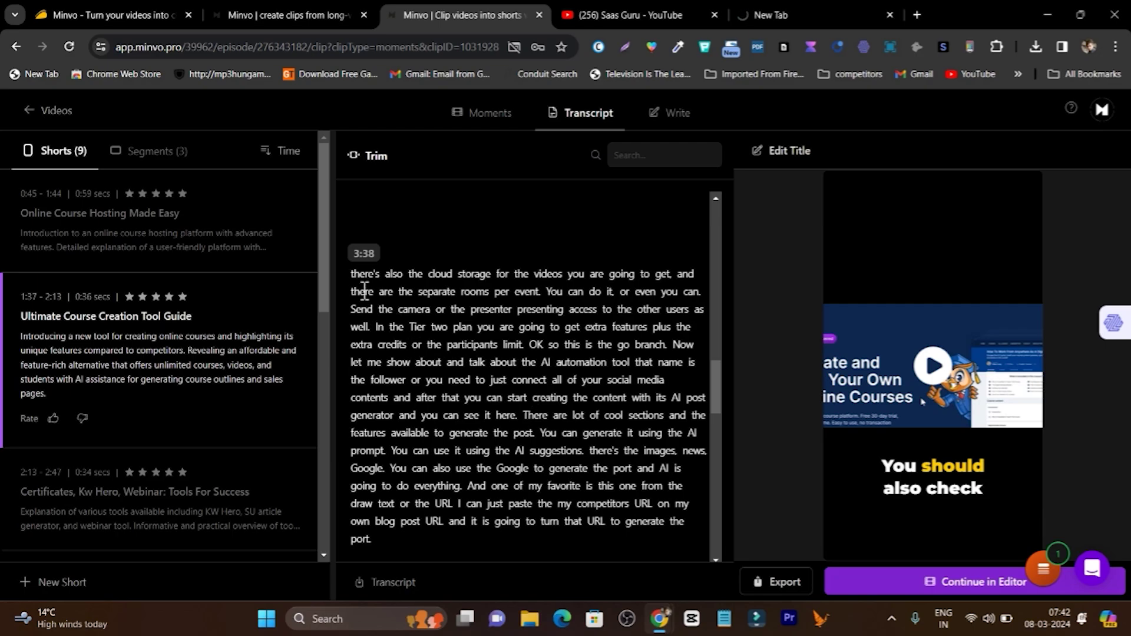
{"action": "left_click_drag", "start_coordinate": [352, 274], "coordinate": [645, 471]}
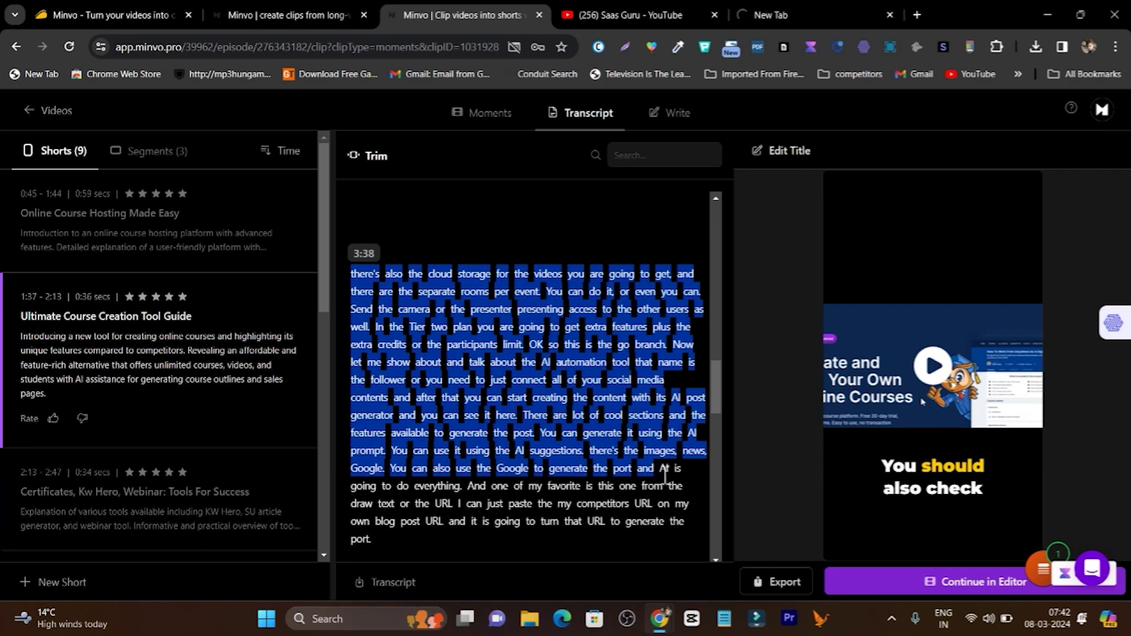
{"action": "left_click_drag", "start_coordinate": [667, 471], "coordinate": [555, 512]}
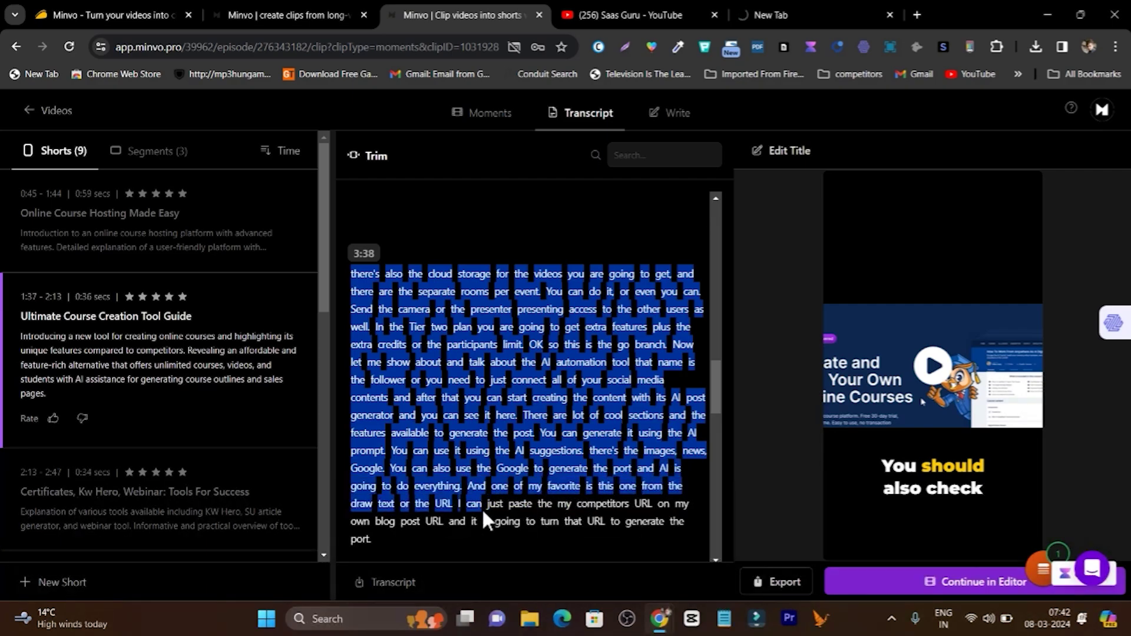
{"action": "left_click_drag", "start_coordinate": [483, 510], "coordinate": [419, 534]}
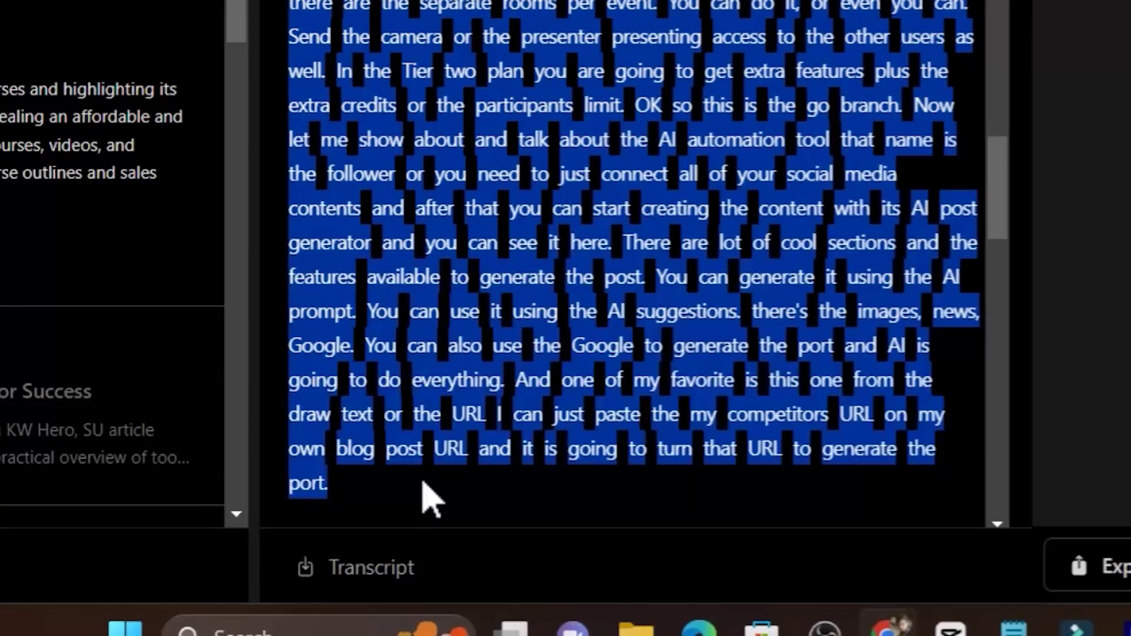
{"action": "scroll", "coordinate": [538, 182], "scroll_direction": "down", "scroll_amount": 6}
{"action": "scroll", "coordinate": [681, 240], "scroll_direction": "up", "scroll_amount": 6}
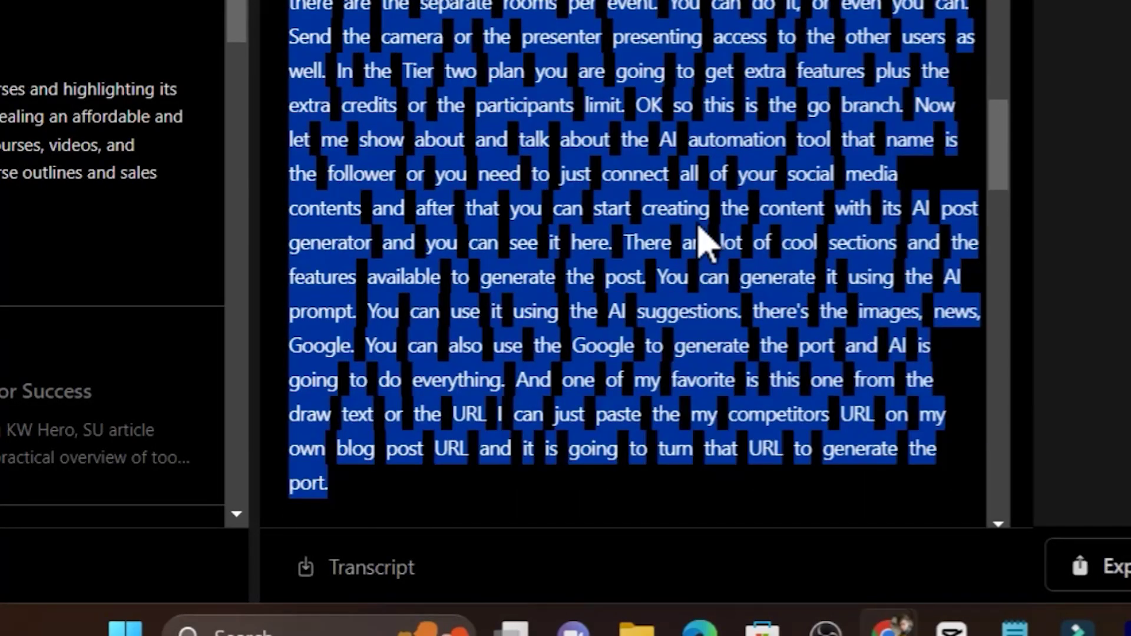
{"action": "left_click", "coordinate": [607, 112]}
{"action": "scroll", "coordinate": [661, 113], "scroll_direction": "down", "scroll_amount": 5}
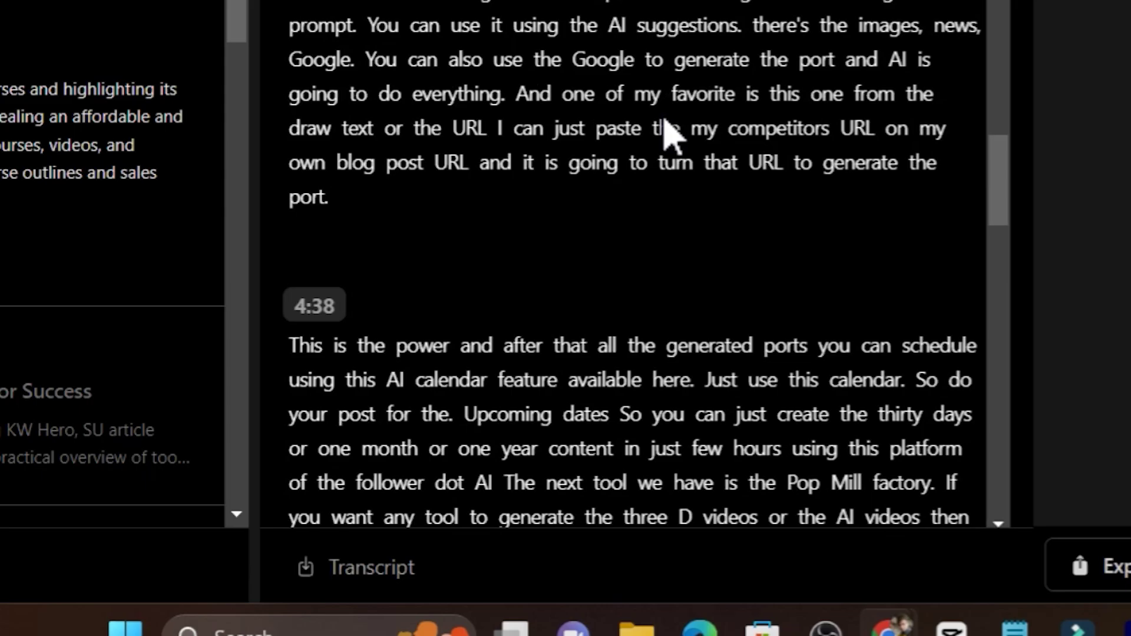
{"action": "scroll", "coordinate": [217, 313], "scroll_direction": "down", "scroll_amount": 6}
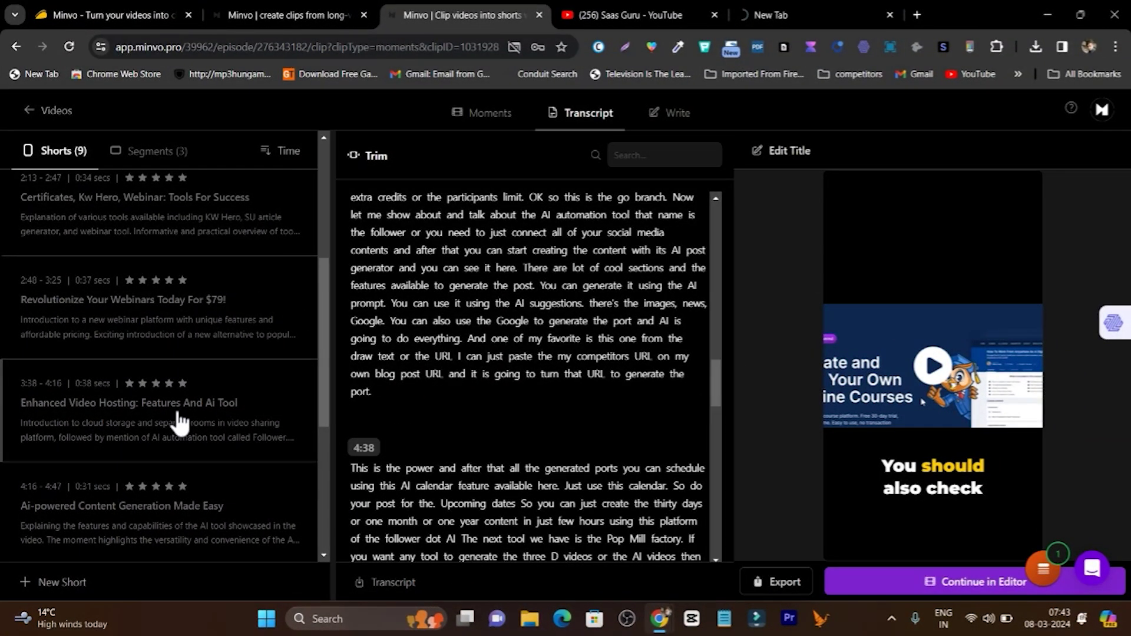
{"action": "scroll", "coordinate": [221, 428], "scroll_direction": "down", "scroll_amount": 5}
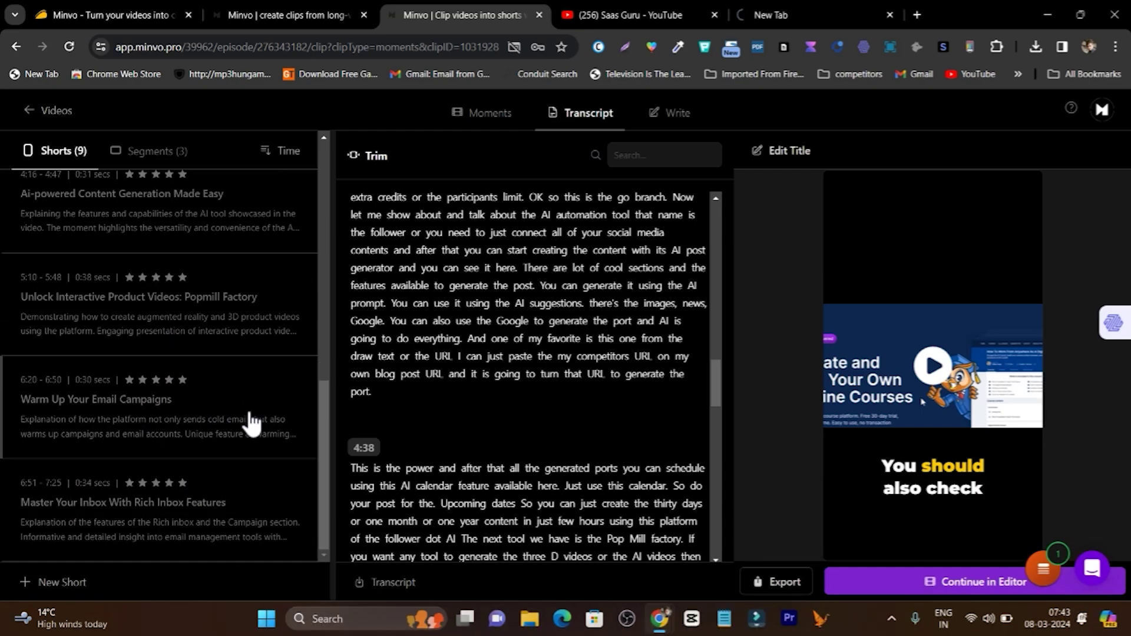
{"action": "scroll", "coordinate": [528, 437], "scroll_direction": "up", "scroll_amount": 5}
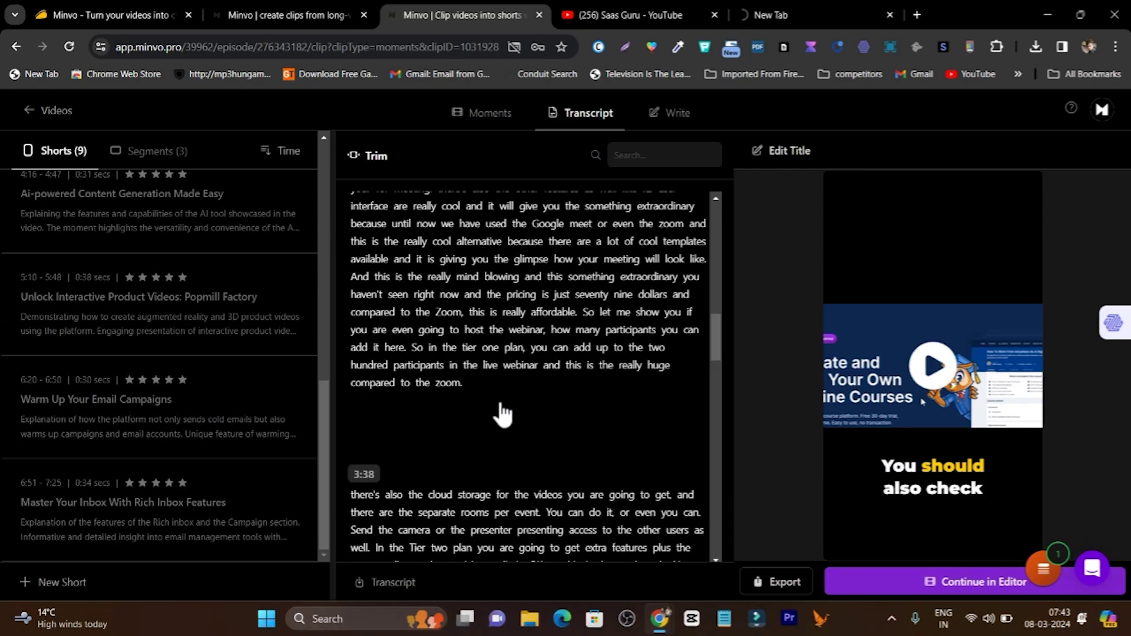
{"action": "scroll", "coordinate": [502, 414], "scroll_direction": "up", "scroll_amount": 5}
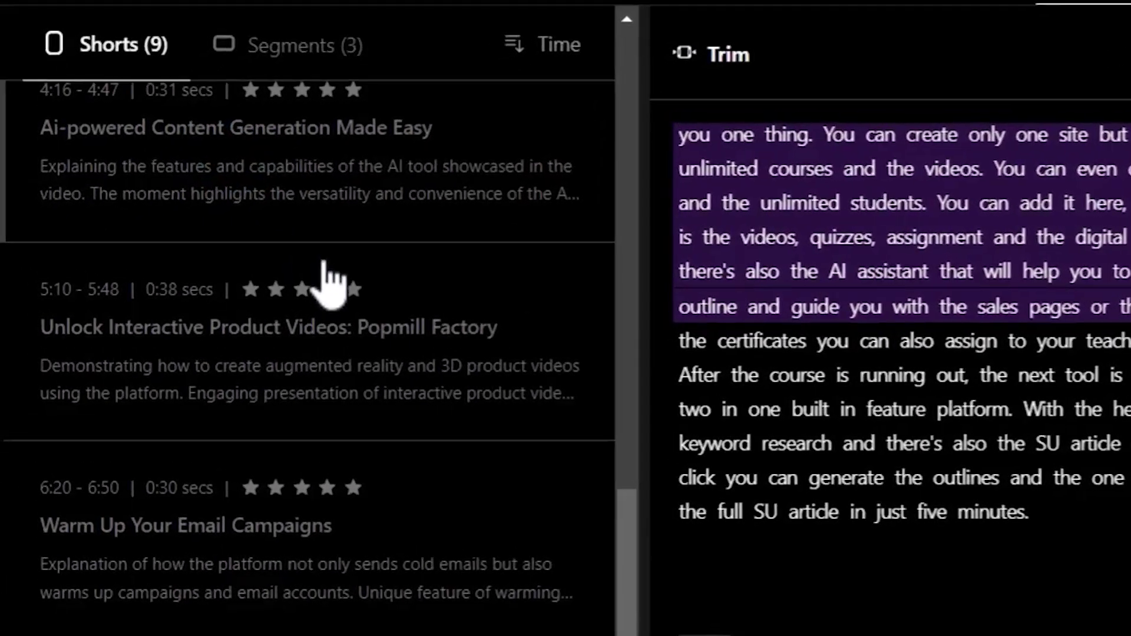
Open 'Ai-powered Content Generation Made Easy', play its preview to 0:17, pause, and scroll the list
{"action": "left_click", "coordinate": [247, 227]}
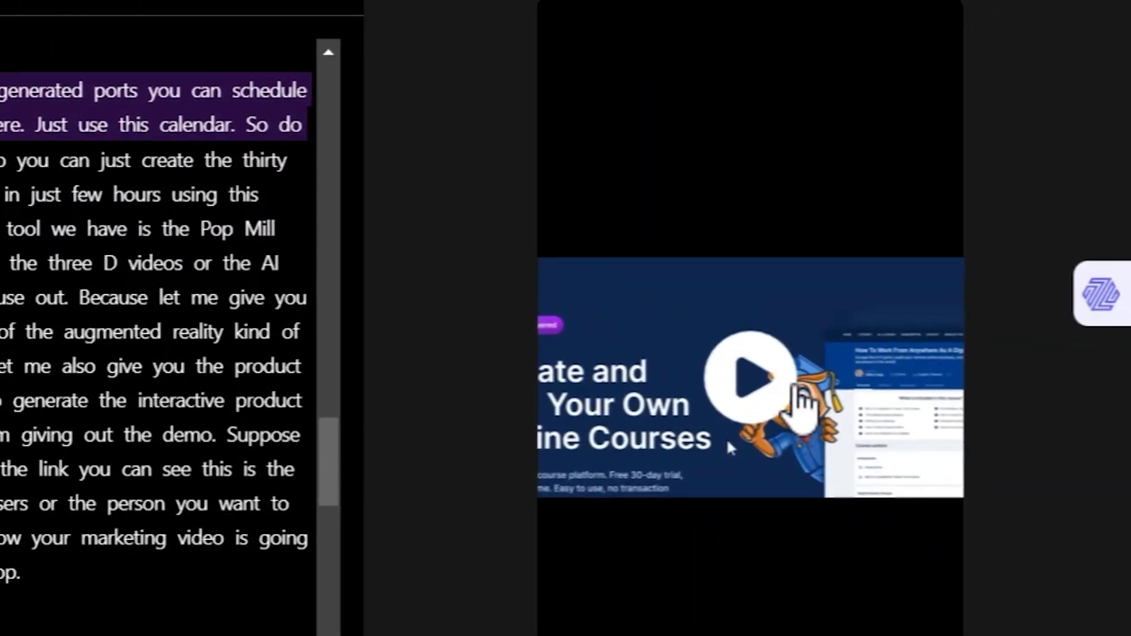
{"action": "left_click", "coordinate": [760, 395]}
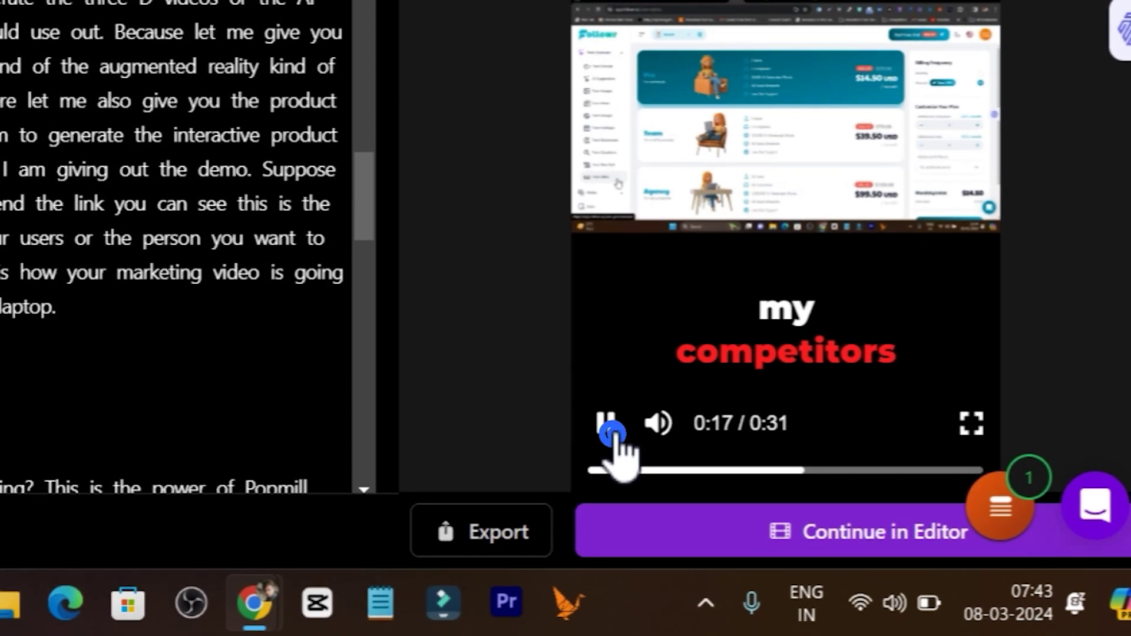
{"action": "left_click", "coordinate": [610, 427]}
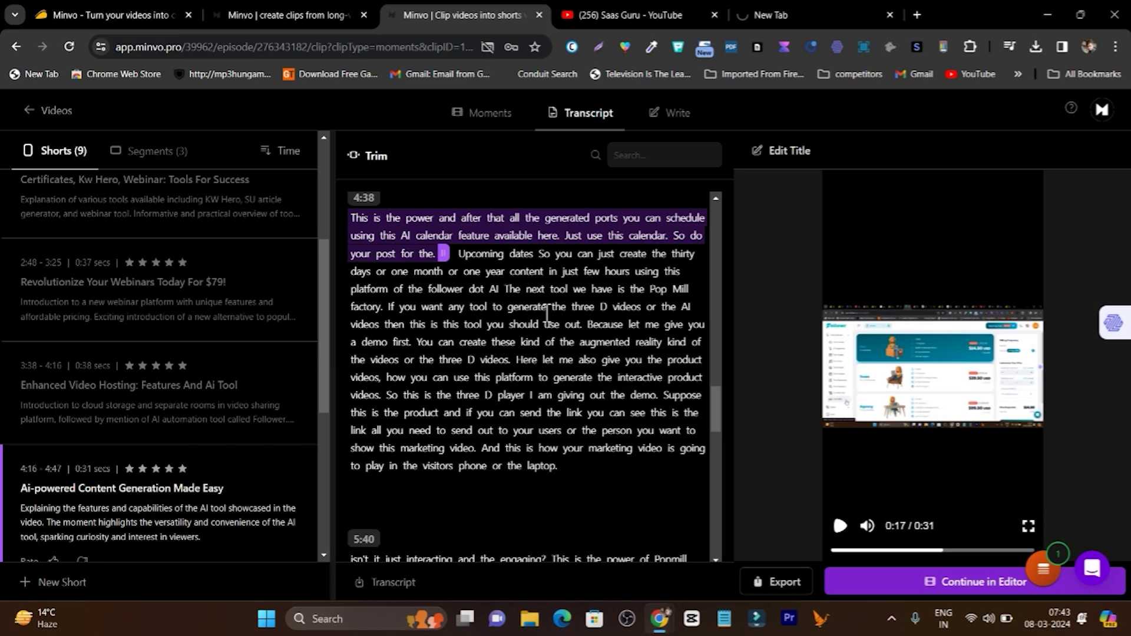
{"action": "scroll", "coordinate": [390, 334], "scroll_direction": "down", "scroll_amount": 4}
{"action": "scroll", "coordinate": [238, 387], "scroll_direction": "down", "scroll_amount": 5}
{"action": "scroll", "coordinate": [532, 390], "scroll_direction": "down", "scroll_amount": 6}
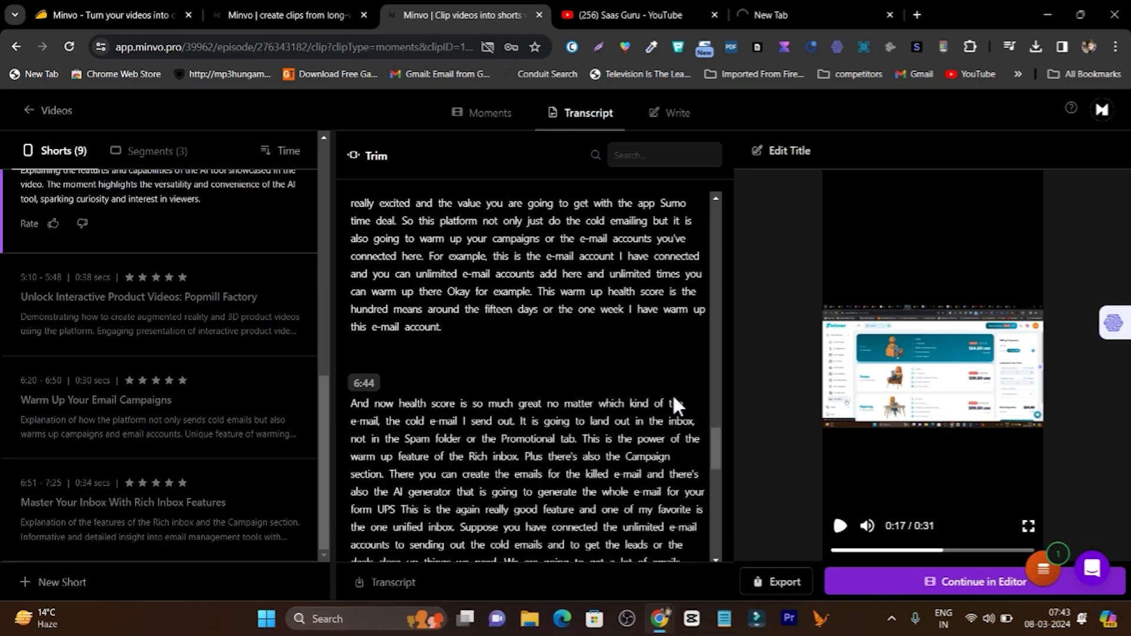
{"action": "scroll", "coordinate": [710, 441], "scroll_direction": "up", "scroll_amount": 10}
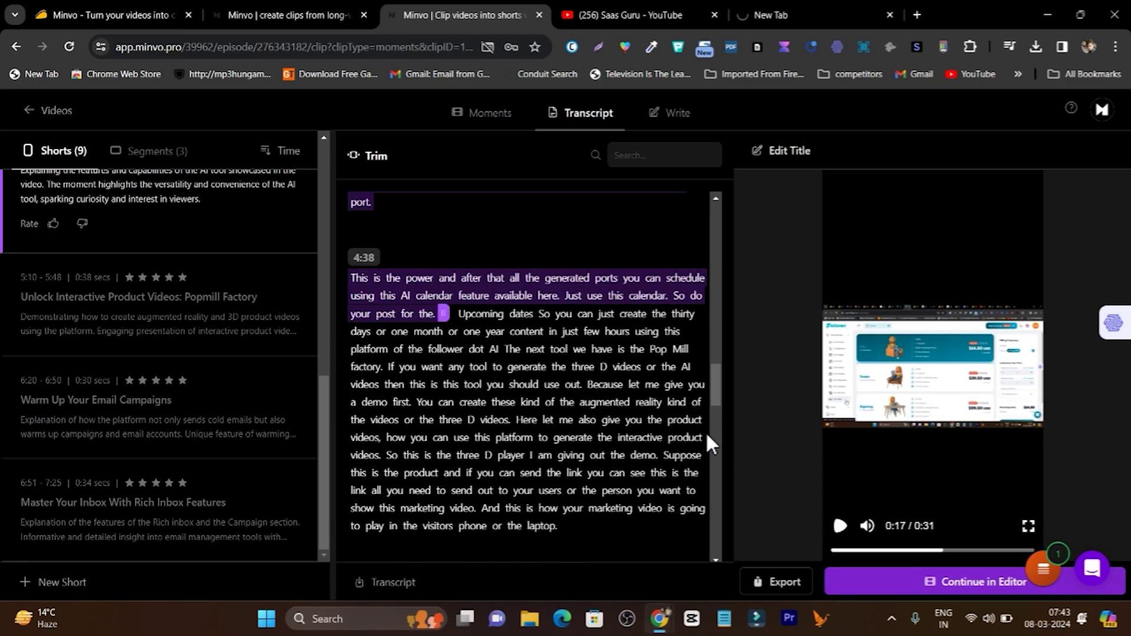
{"action": "scroll", "coordinate": [707, 439], "scroll_direction": "up", "scroll_amount": 8}
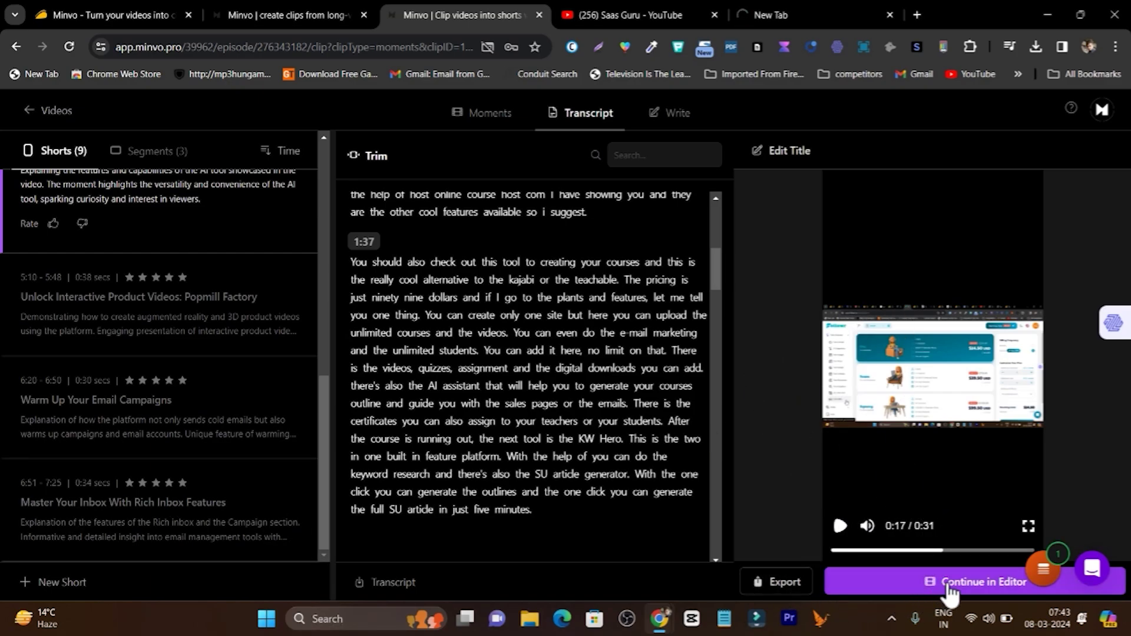
Open the 'Ai-powered Content Generation Made Easy' short in the full editor
{"action": "left_click", "coordinate": [973, 583]}
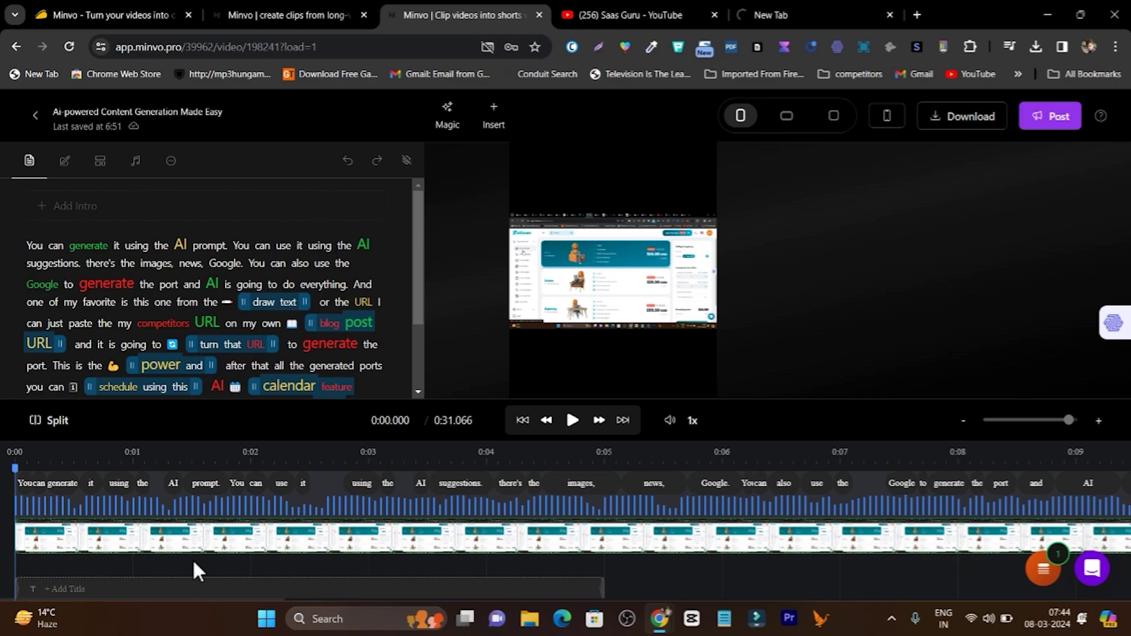
{"action": "scroll", "coordinate": [357, 550], "scroll_direction": "down", "scroll_amount": 2}
{"action": "scroll", "coordinate": [359, 544], "scroll_direction": "up", "scroll_amount": 2}
Play the 0:31 clip from the start, then pause to check the opening captions
{"action": "left_click", "coordinate": [572, 420]}
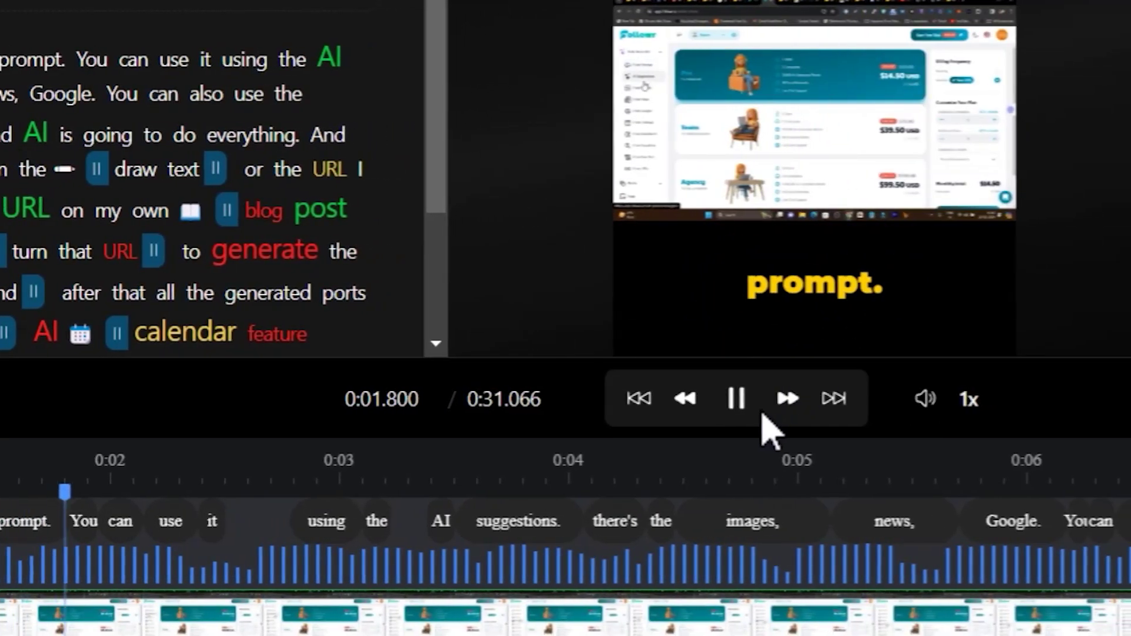
{"action": "left_click", "coordinate": [736, 399]}
{"action": "scroll", "coordinate": [296, 500], "scroll_direction": "down", "scroll_amount": 2}
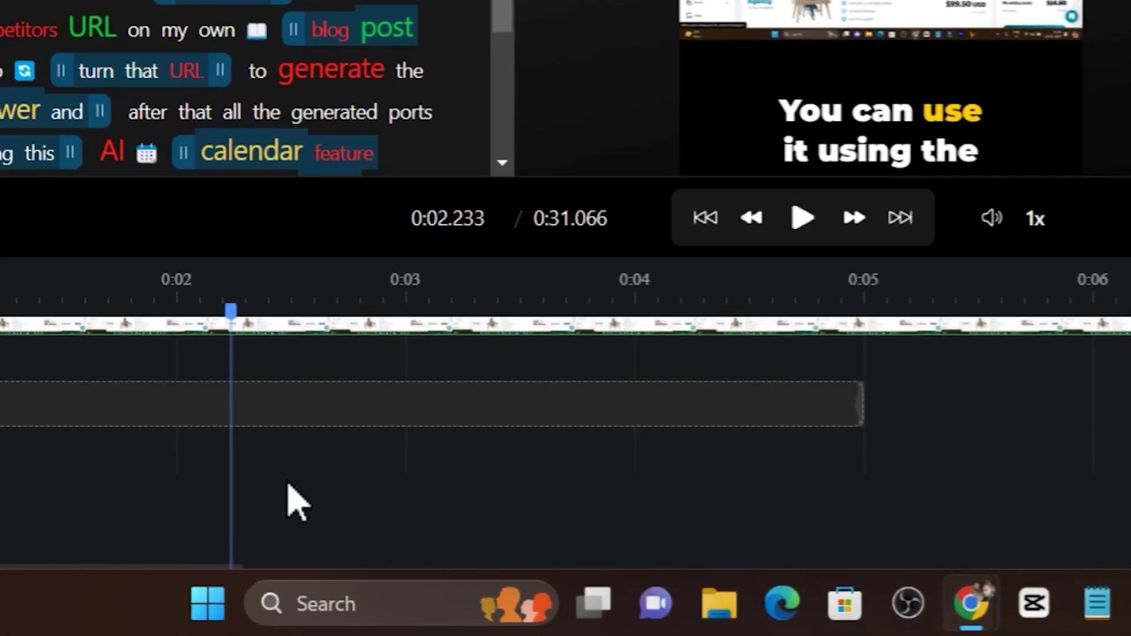
{"action": "mouse_move", "coordinate": [345, 420]}
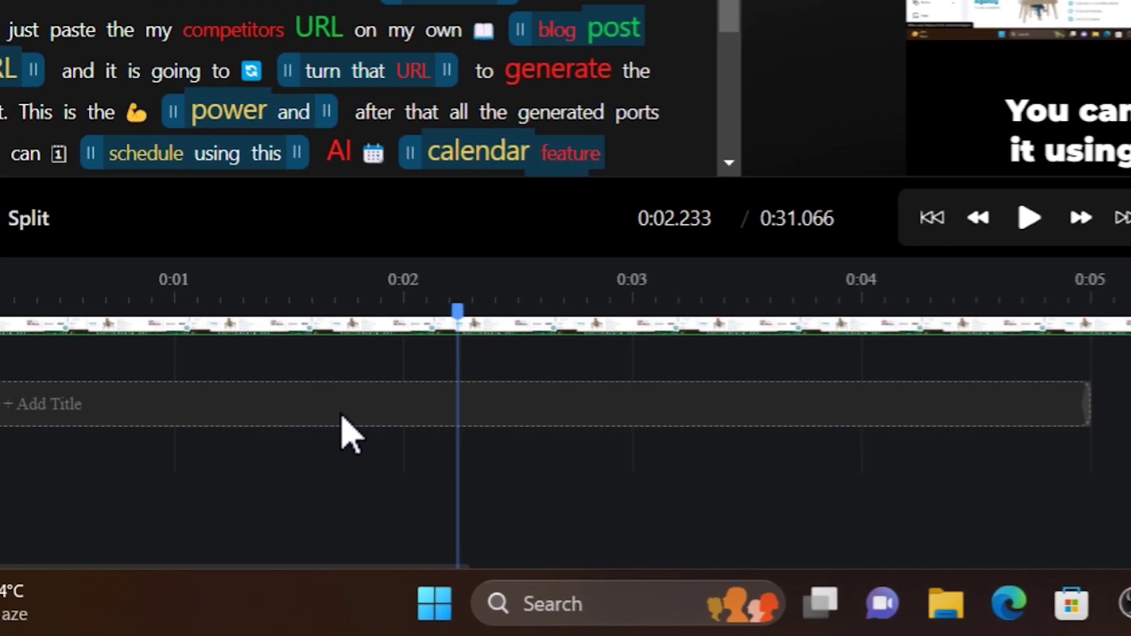
{"action": "scroll", "coordinate": [624, 465], "scroll_direction": "up", "scroll_amount": 2}
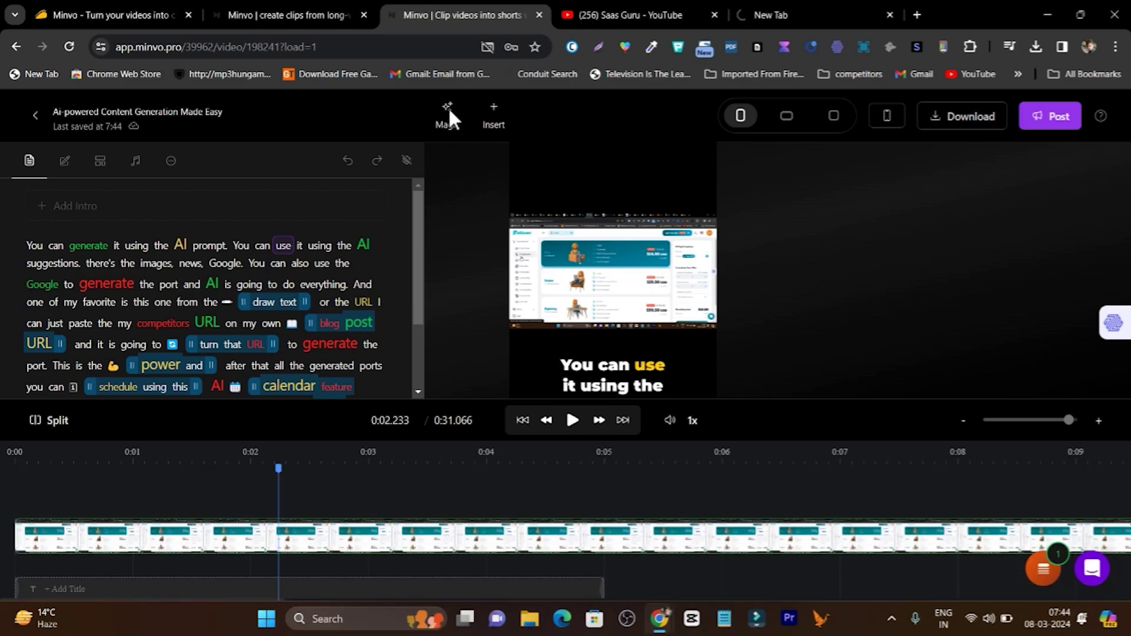
Apply MagicEmojis from the Magic menu, positioned Above Captions
{"action": "left_click", "coordinate": [448, 108]}
{"action": "left_click", "coordinate": [449, 108]}
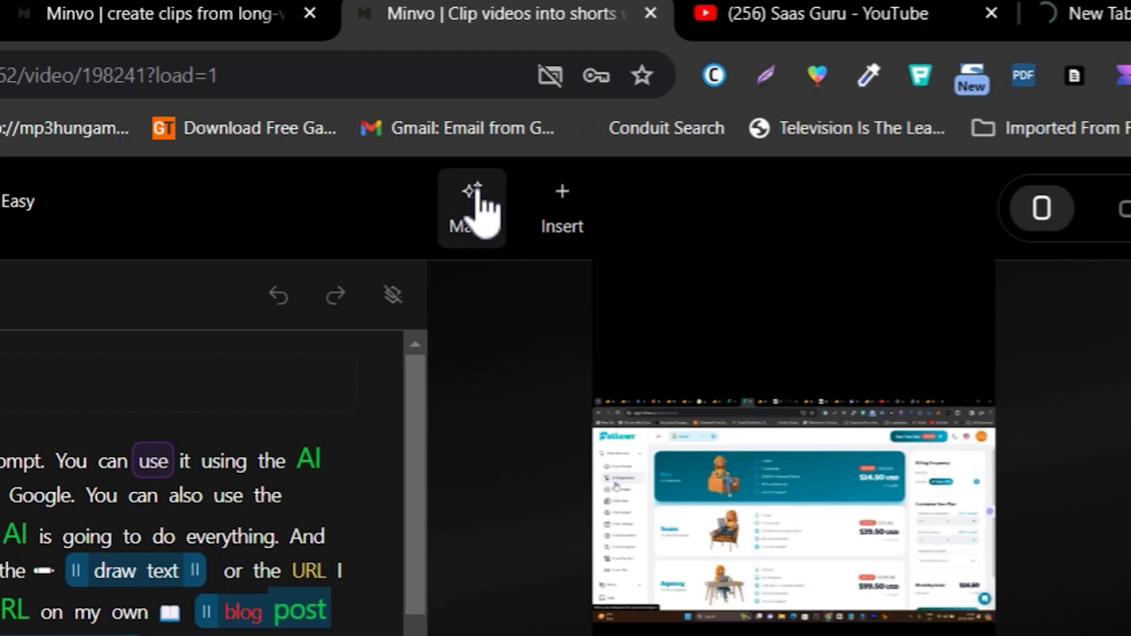
{"action": "left_click", "coordinate": [473, 209]}
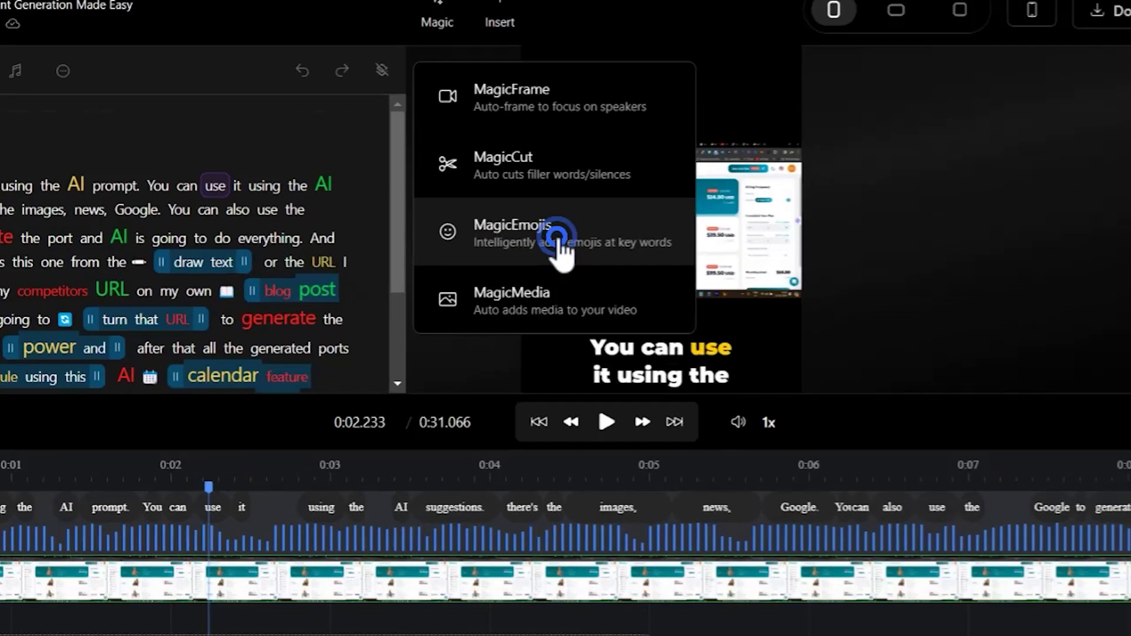
{"action": "left_click", "coordinate": [524, 294]}
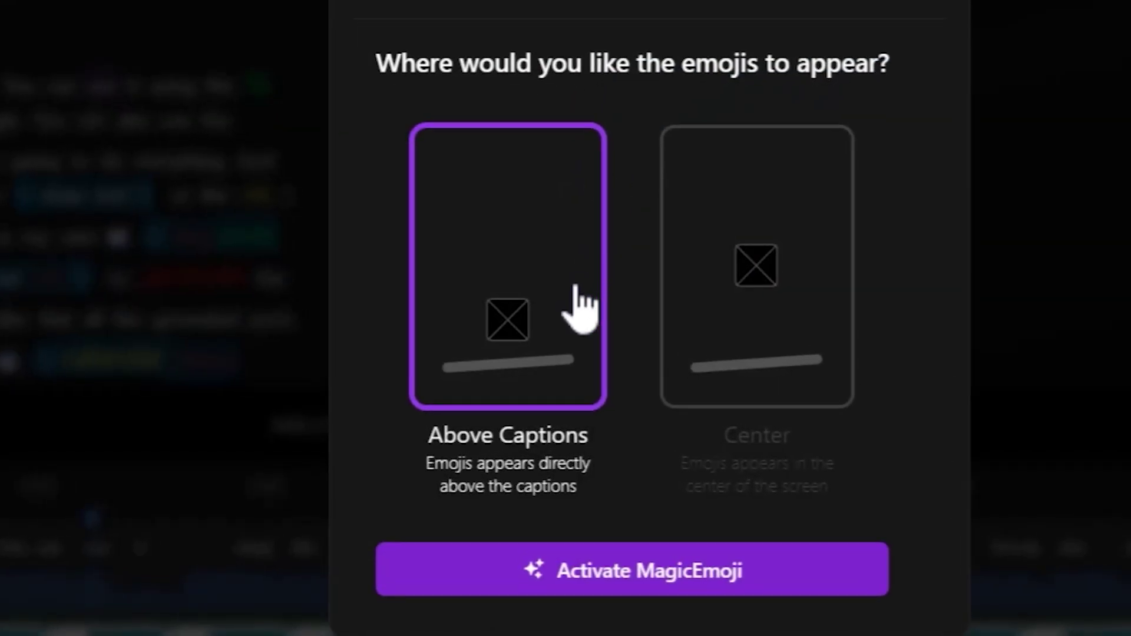
{"action": "left_click", "coordinate": [648, 580]}
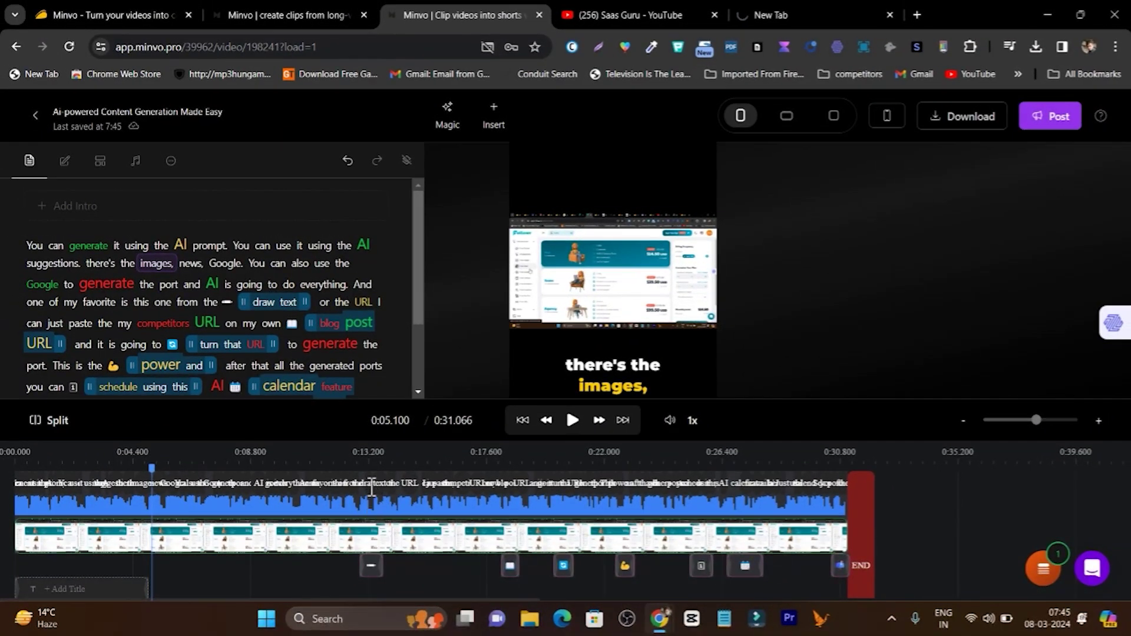
{"action": "left_click", "coordinate": [370, 546]}
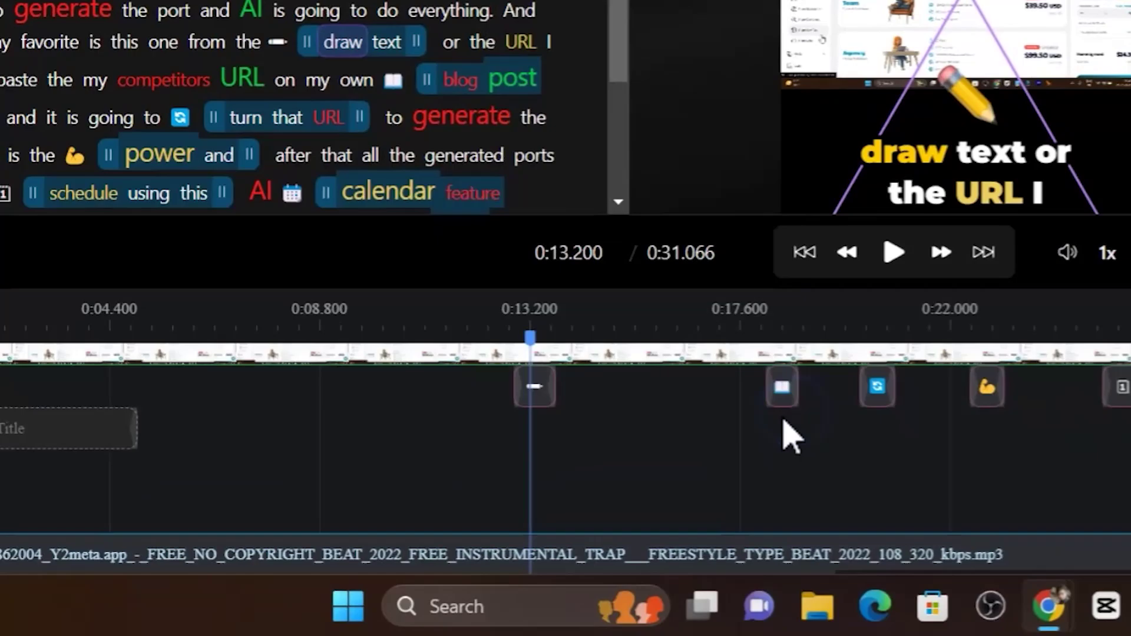
{"action": "left_click", "coordinate": [566, 496]}
{"action": "left_click", "coordinate": [840, 272]}
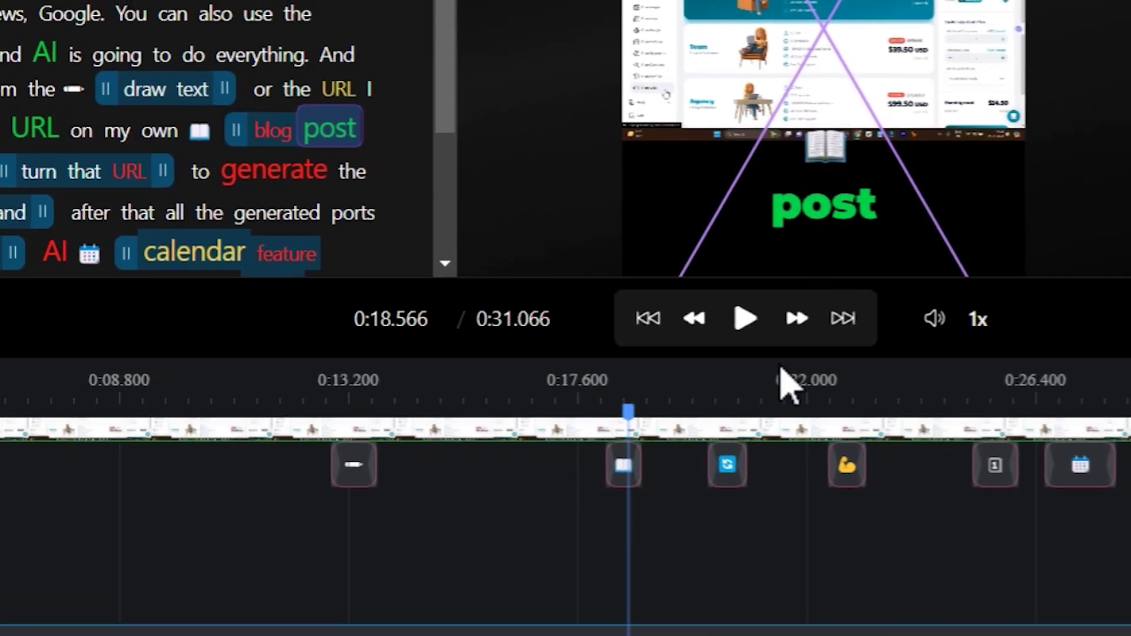
{"action": "left_click", "coordinate": [853, 524]}
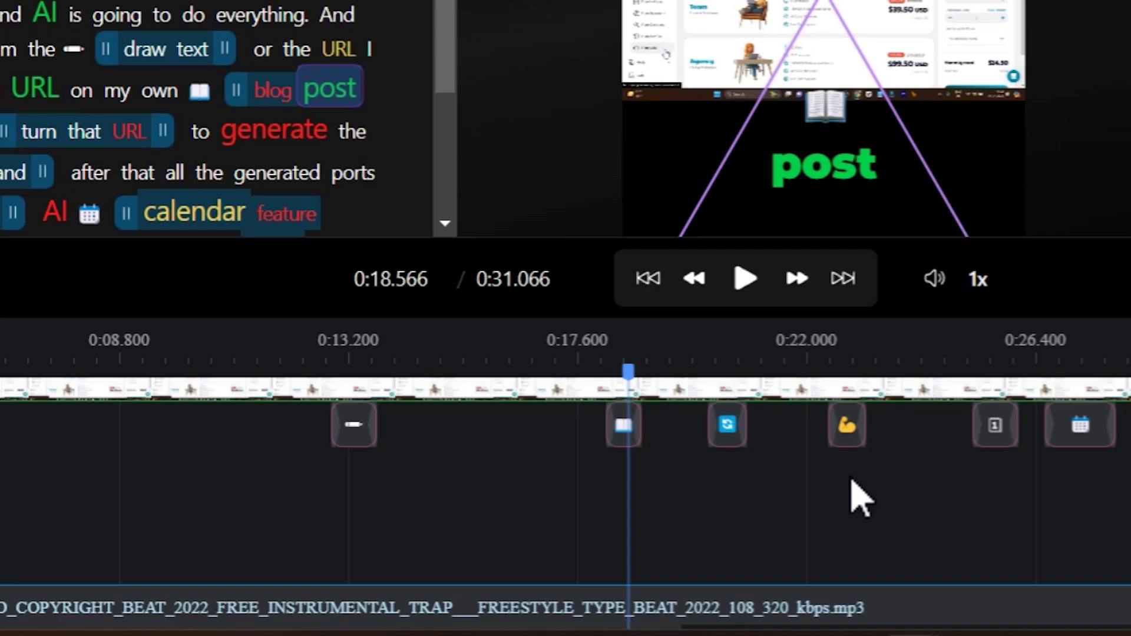